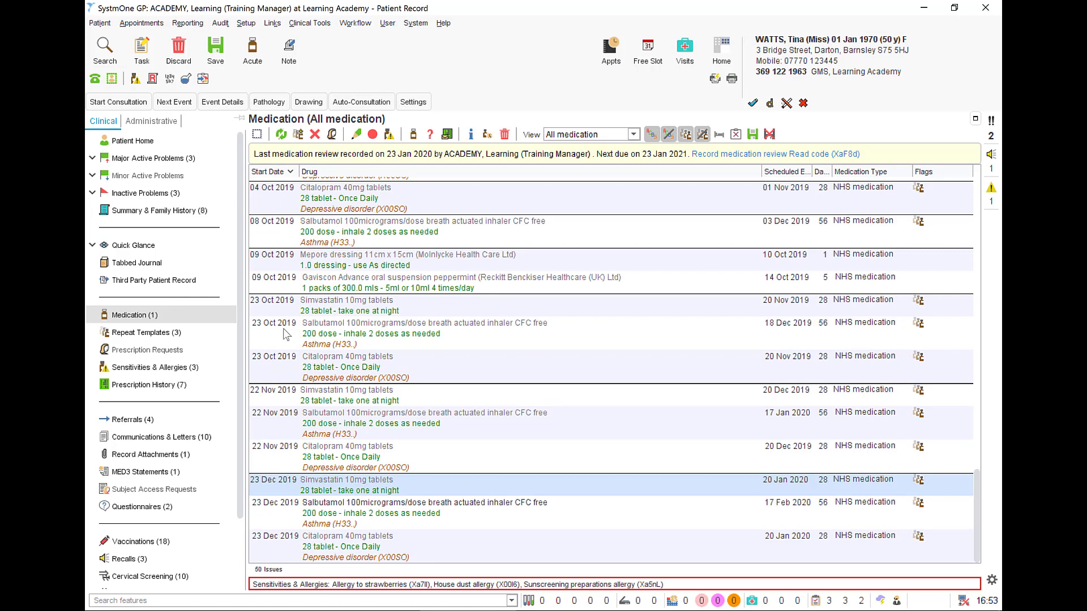
Check the flags of the latest Citalopram, the Gaviscon Advance and the hospital-issued Hypromellose entries in the medication list.
left_click(278, 545)
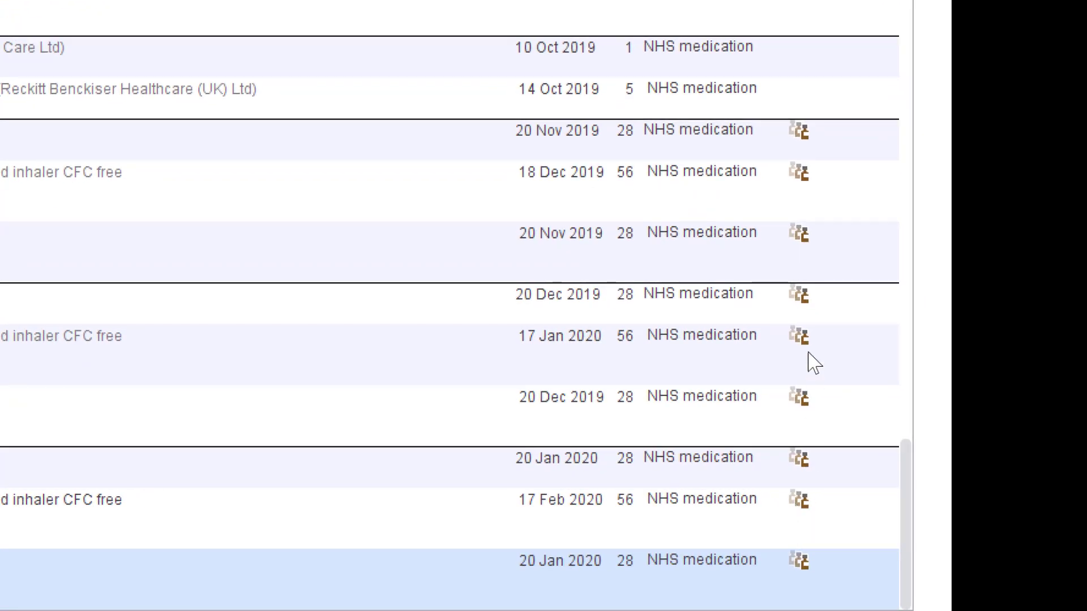
left_click(792, 89)
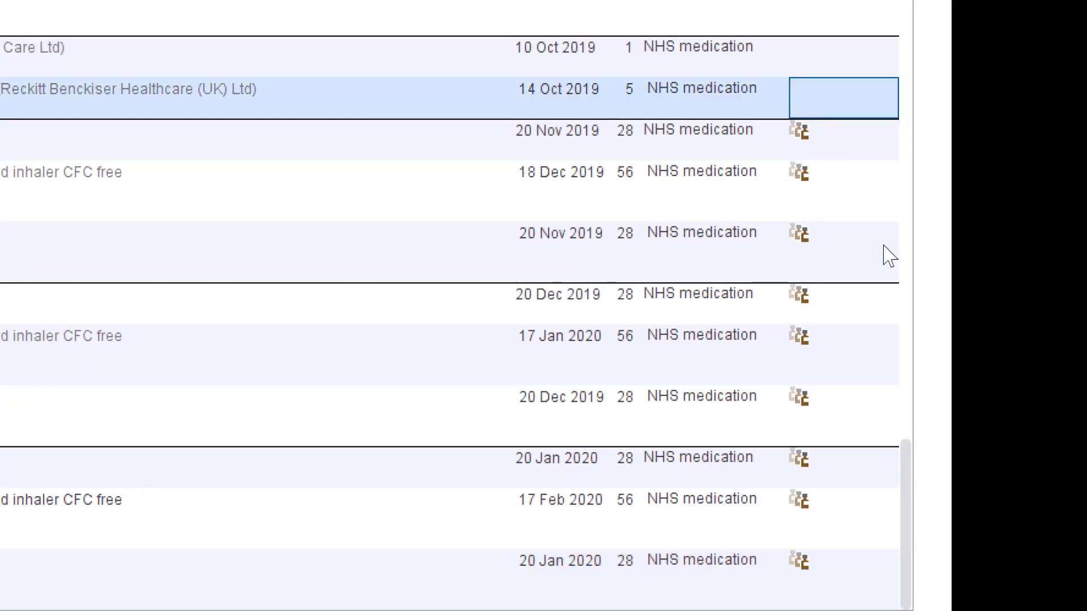
left_click_drag(906, 492, 880, 243)
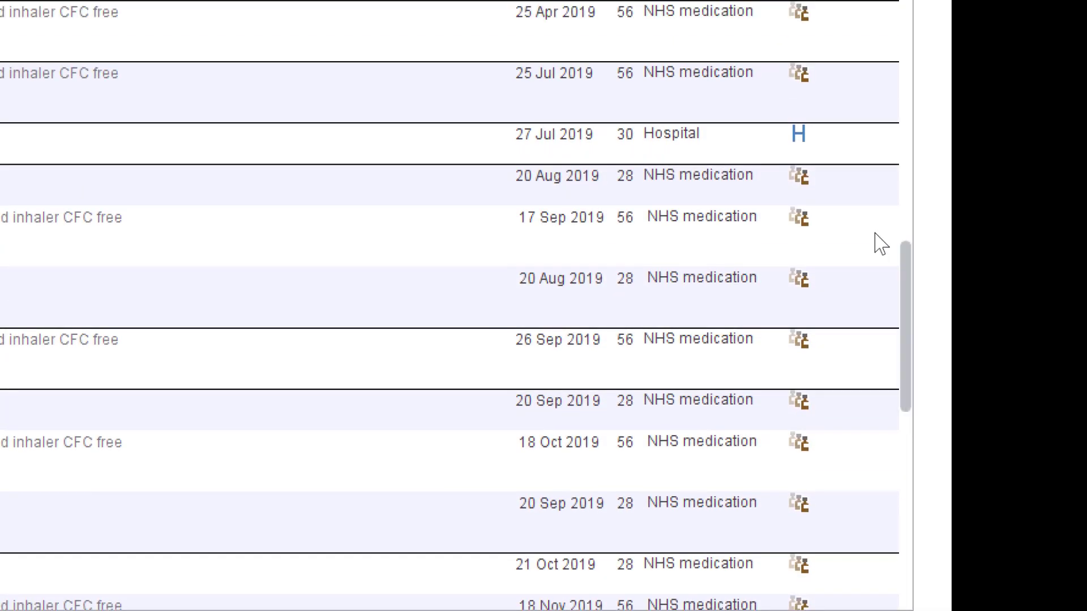
left_click(797, 145)
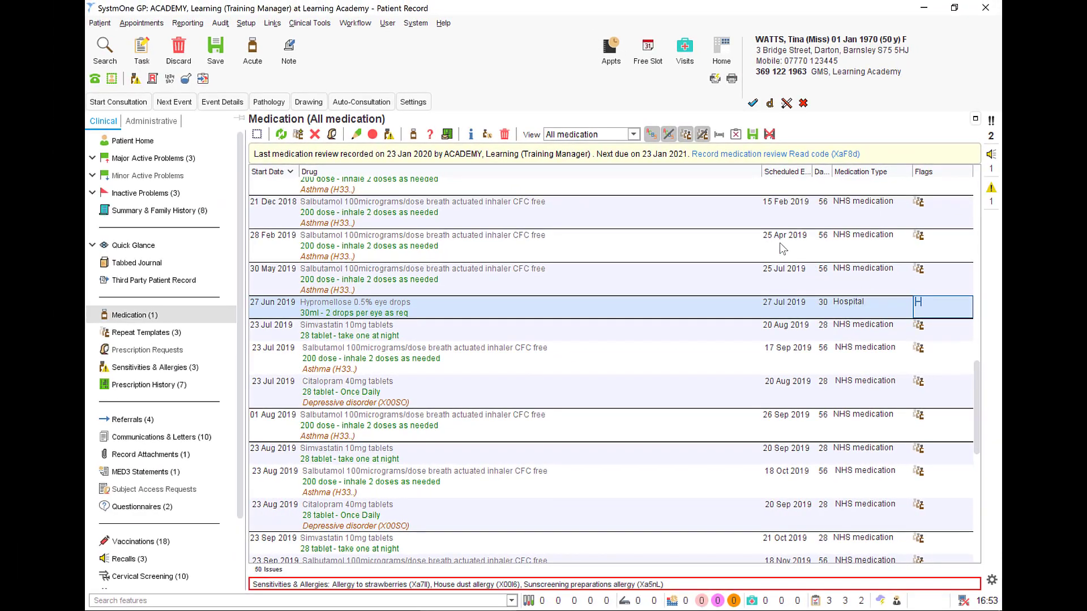
View the medication list as Current medication and as Summary, and return it to All medication.
left_click(633, 134)
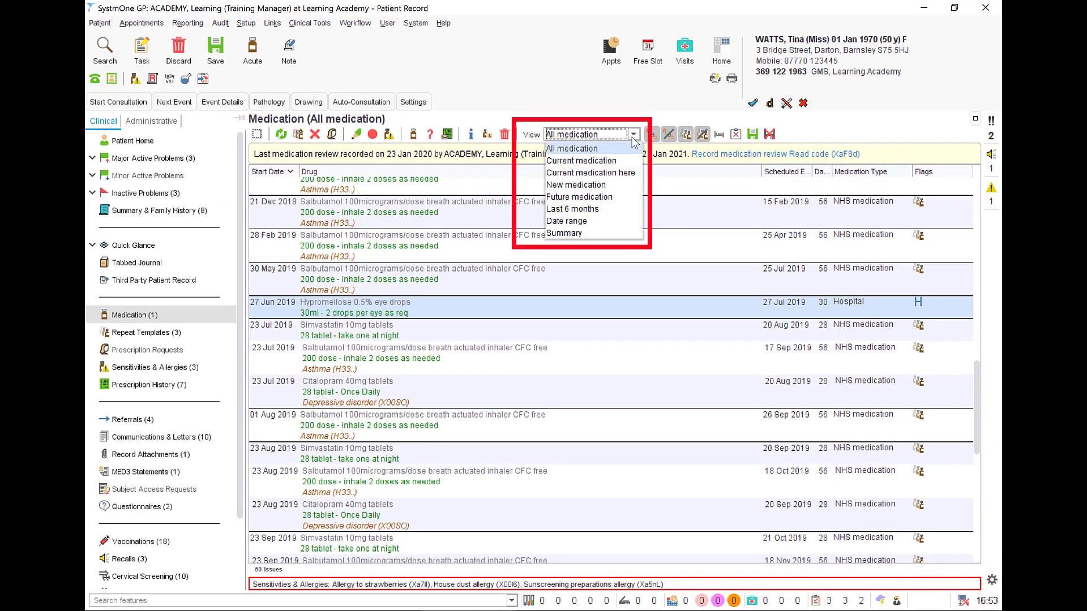
left_click(626, 160)
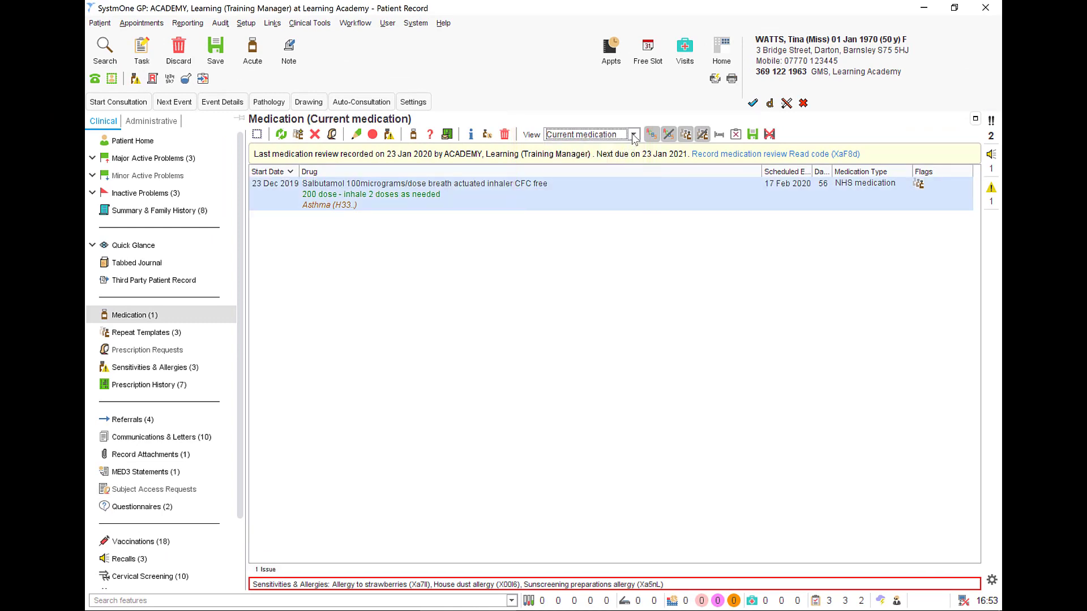
left_click(633, 135)
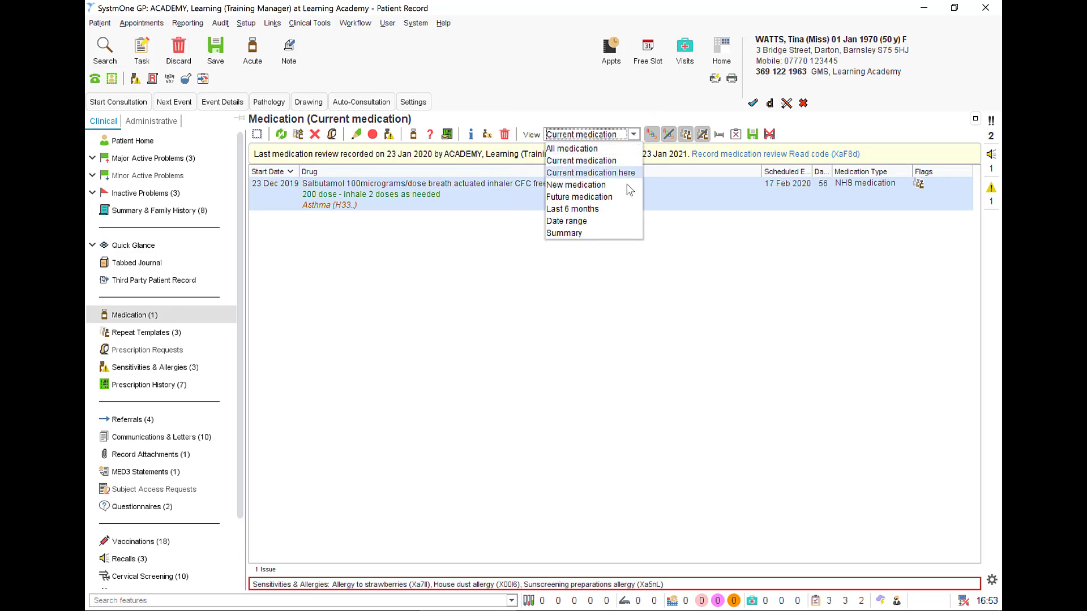
left_click(626, 234)
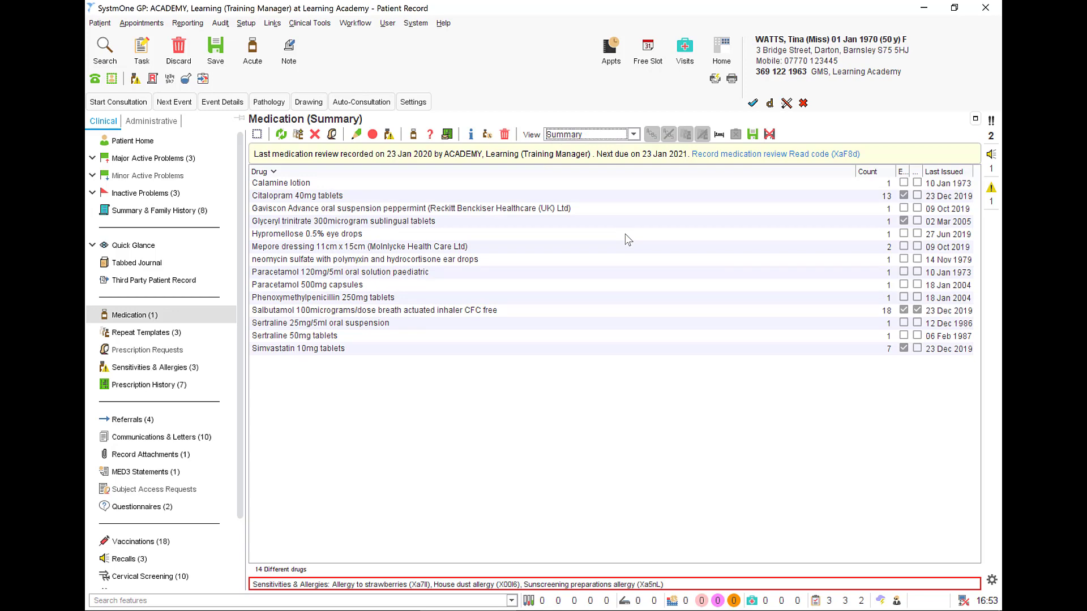
left_click(634, 136)
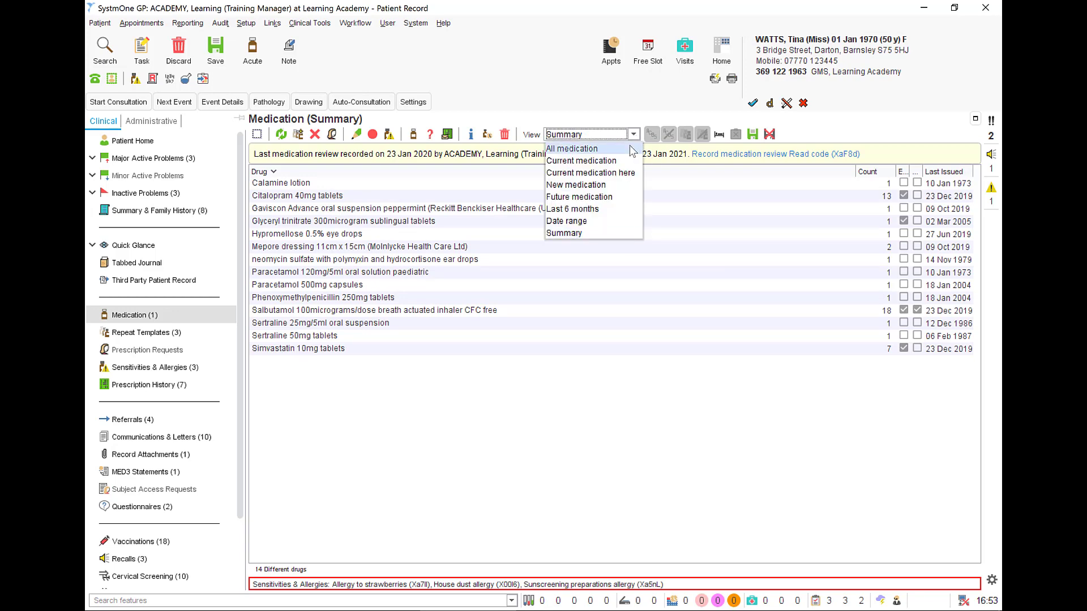
left_click(631, 150)
Review the actions available for the 23 Dec 2019 Citalopram 40mg tablets entry without applying any.
left_click(629, 555)
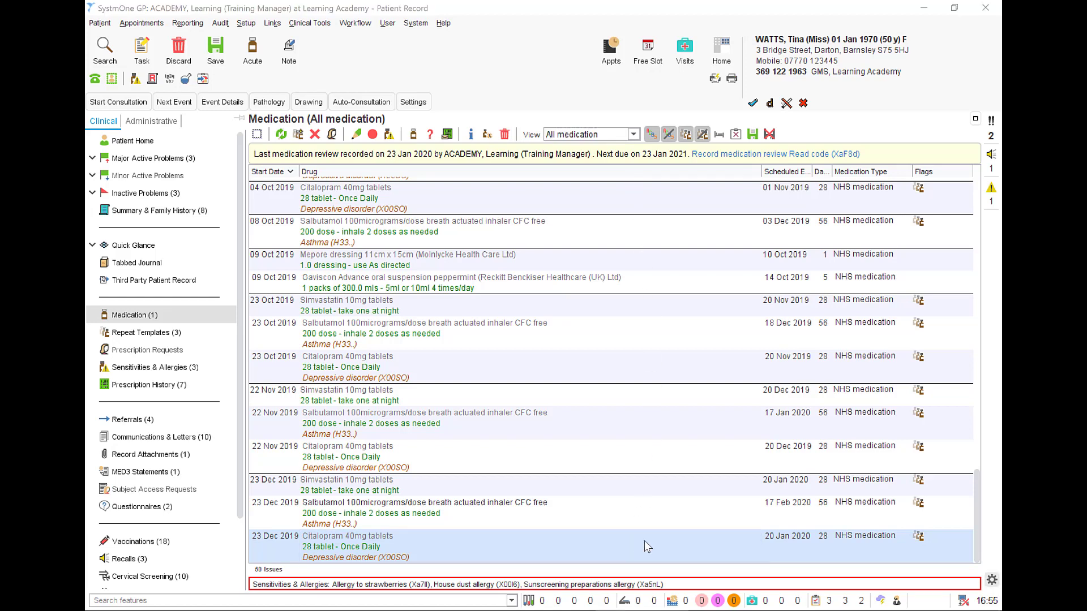
right_click(644, 541)
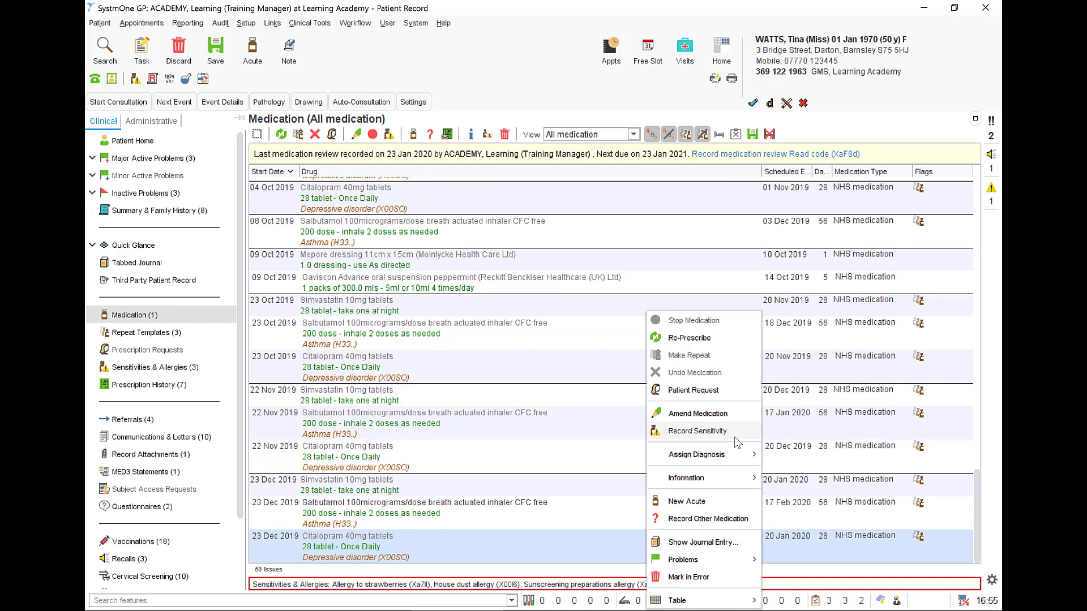
mouse_move(729, 463)
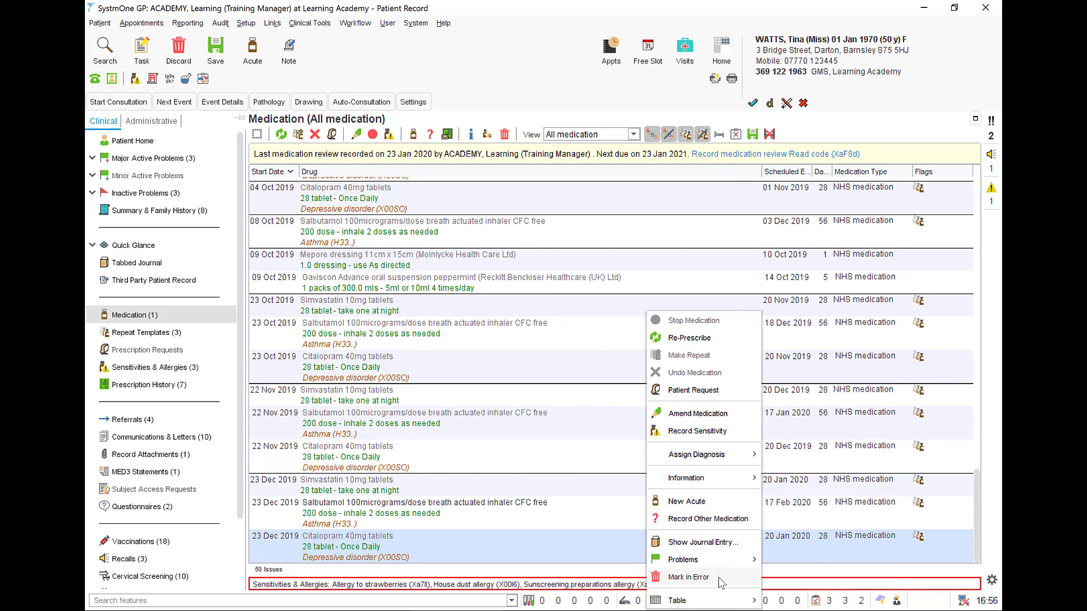
left_click(619, 558)
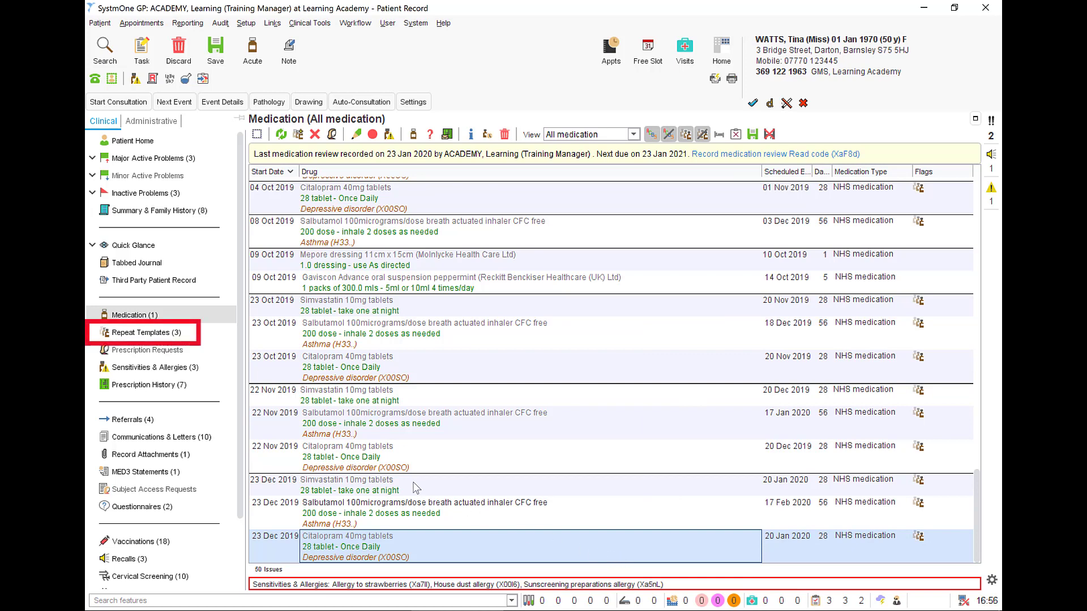
Open the patient's repeat templates, view All repeats, and return to Current repeats.
left_click(174, 337)
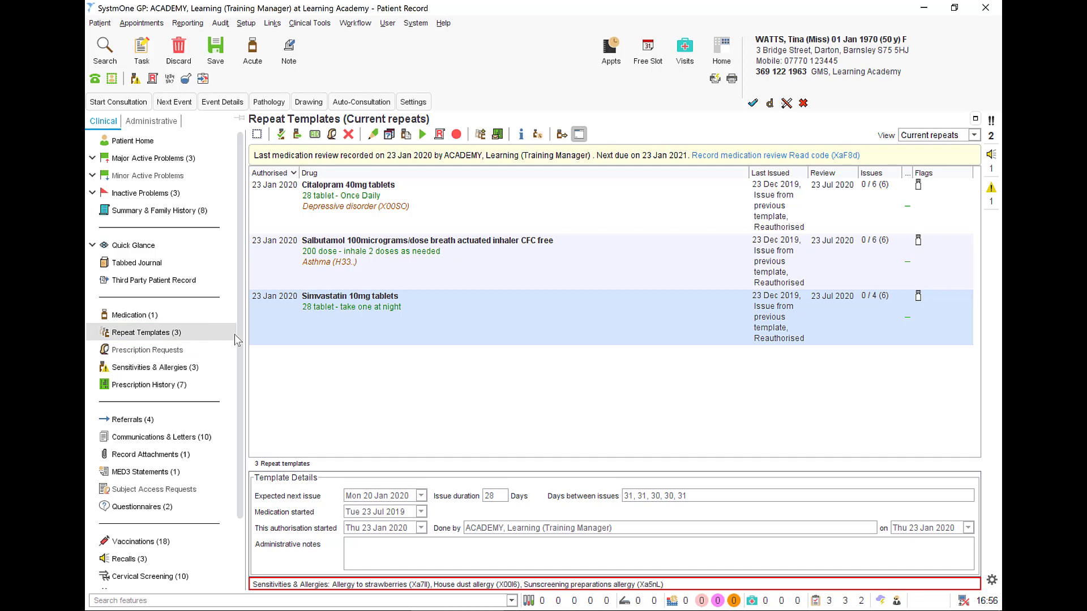
left_click(973, 135)
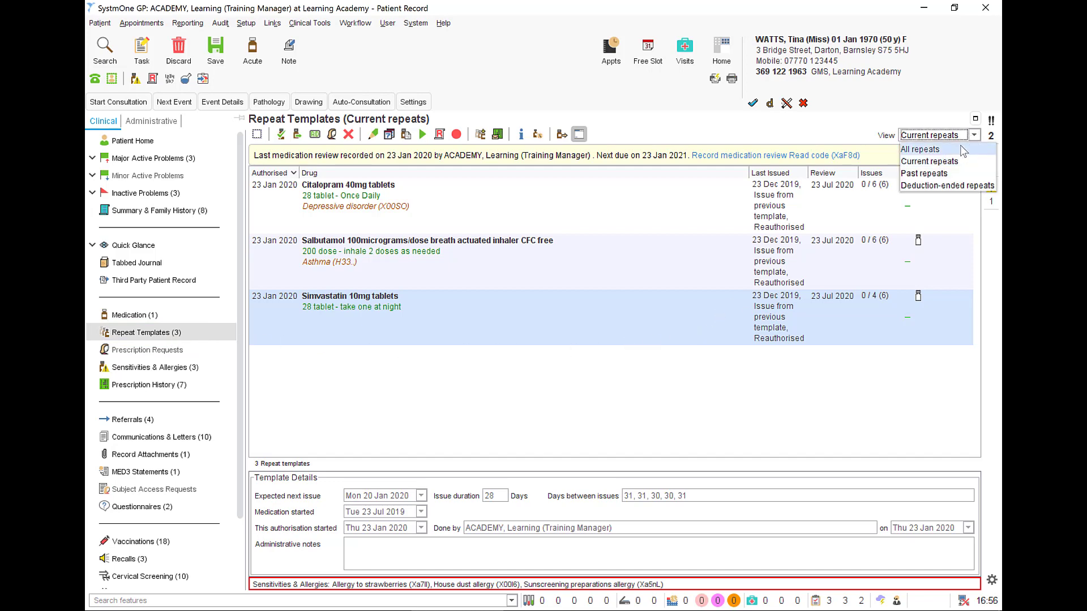
left_click(961, 149)
left_click(973, 139)
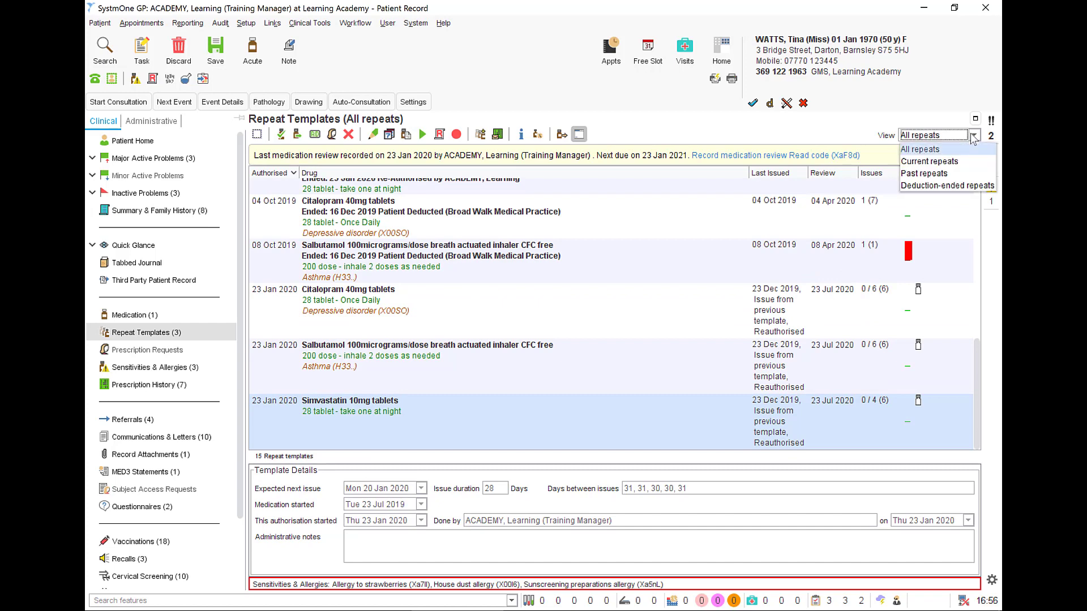
left_click(960, 158)
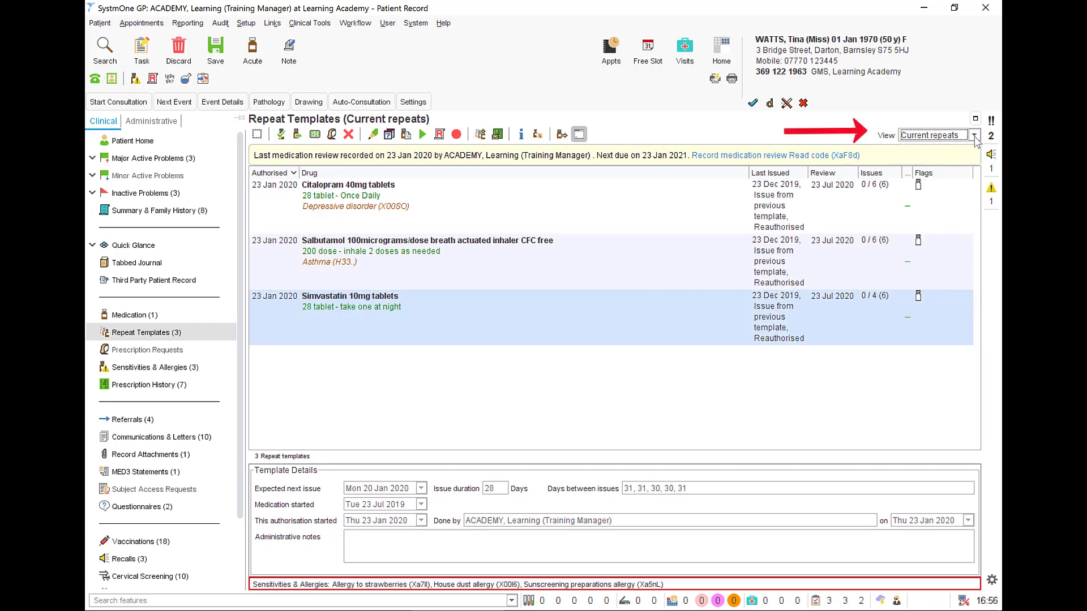
View the Past repeats and the Deduction-ended repeats, and switch back to Current repeats.
left_click(974, 137)
left_click(953, 172)
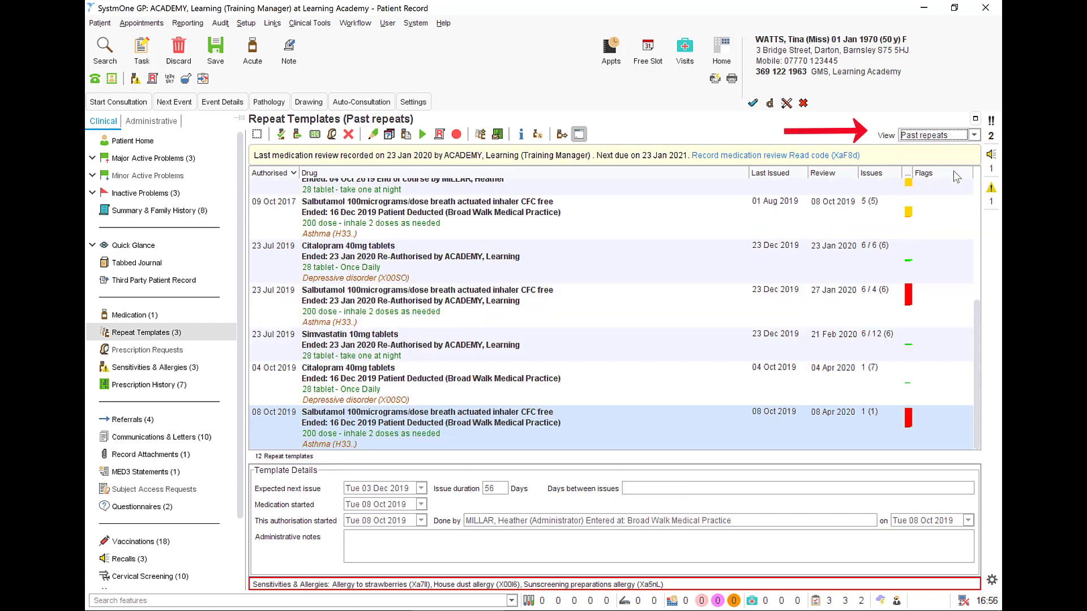
left_click(974, 136)
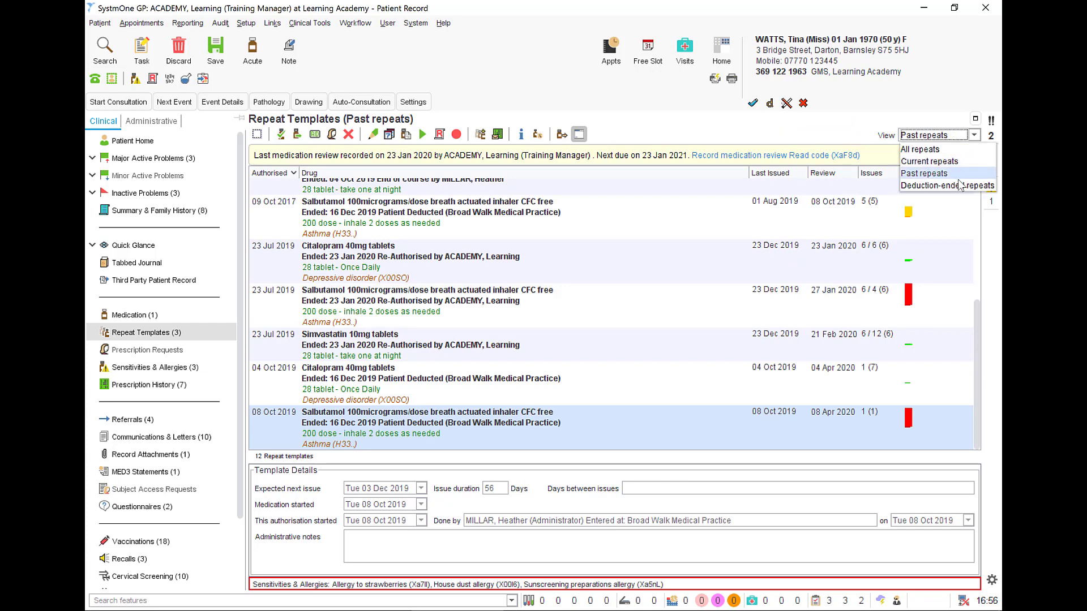
left_click(960, 185)
left_click(974, 135)
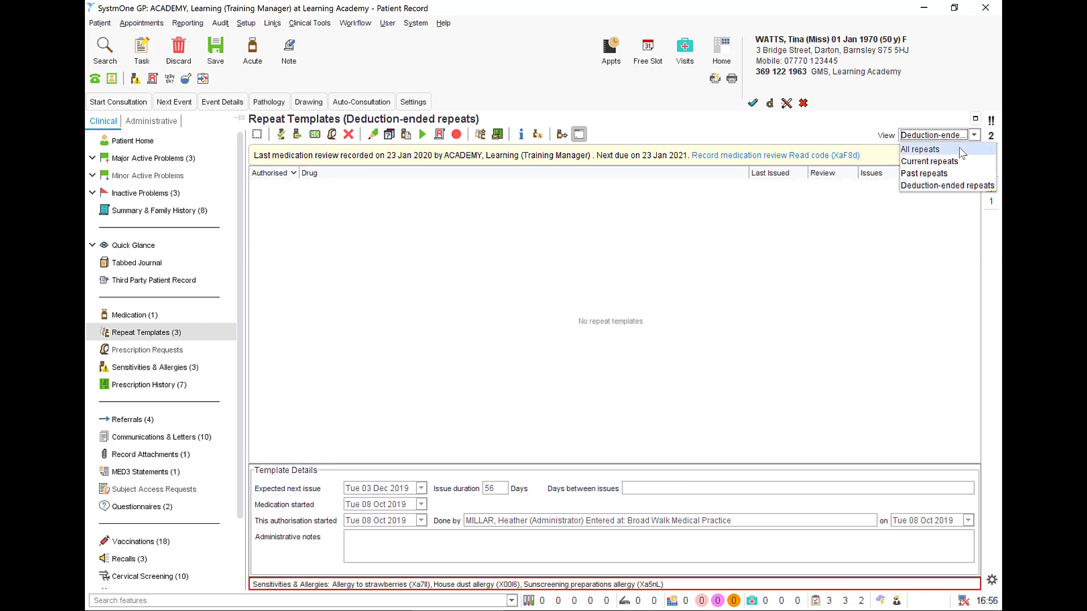
left_click(955, 163)
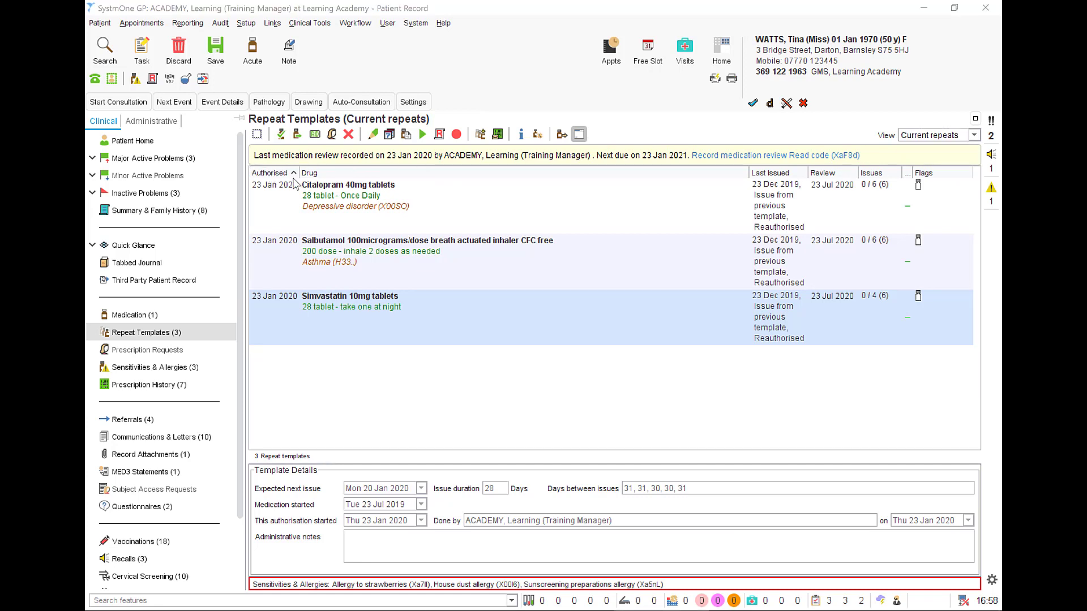
Review the actions for the Citalopram 40mg tablets repeat template and issue it.
right_click(358, 199)
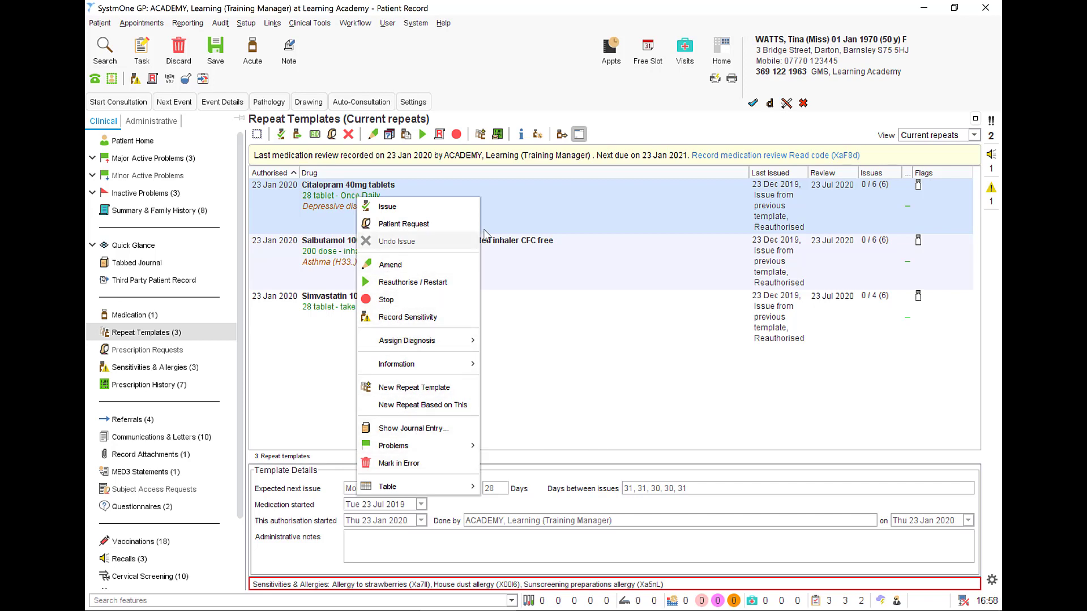
left_click(502, 207)
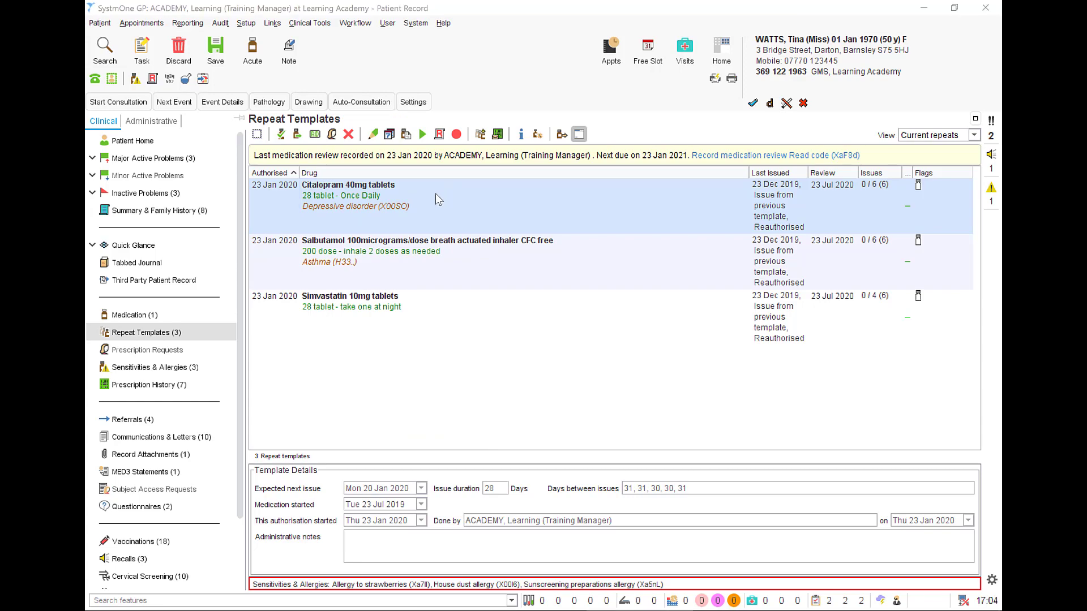
right_click(436, 192)
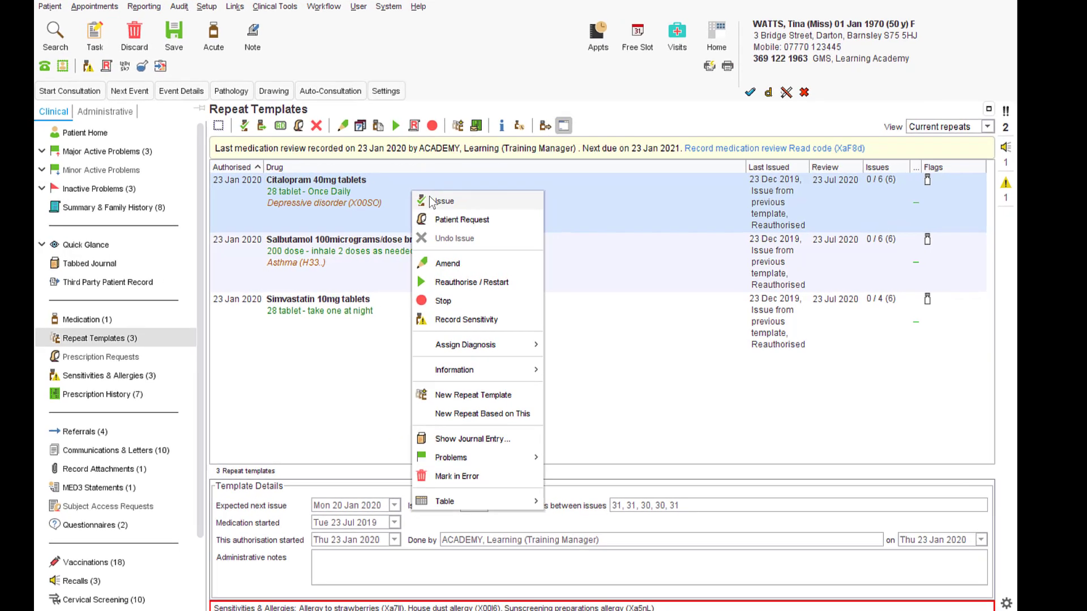
left_click(452, 199)
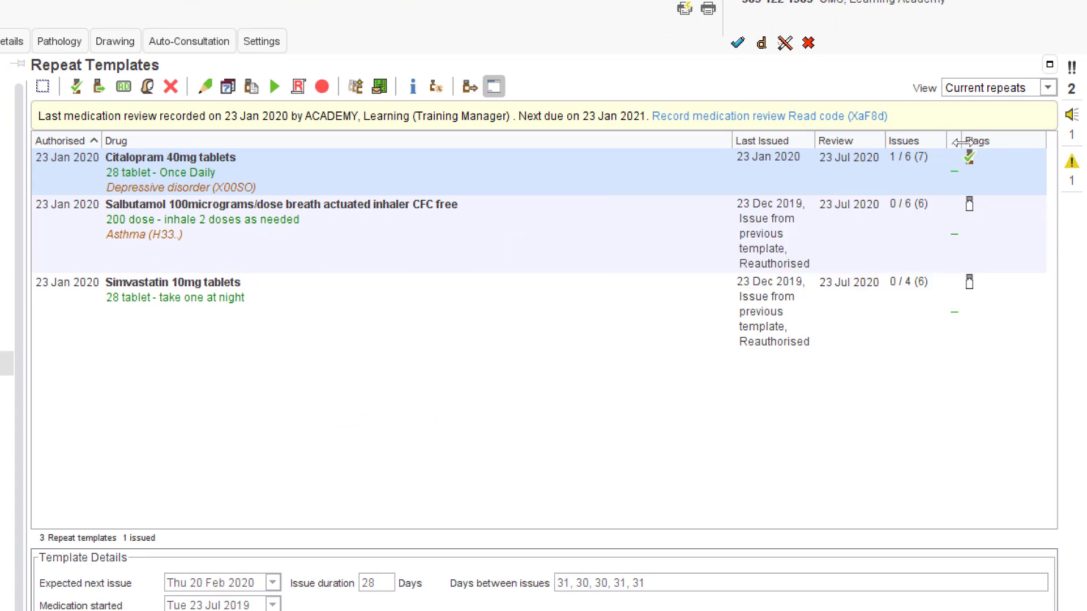
Widen the Compliance column and examine the compliance details of the current Citalopram, Salbutamol and Simvastatin repeats.
left_click_drag(962, 142, 1005, 148)
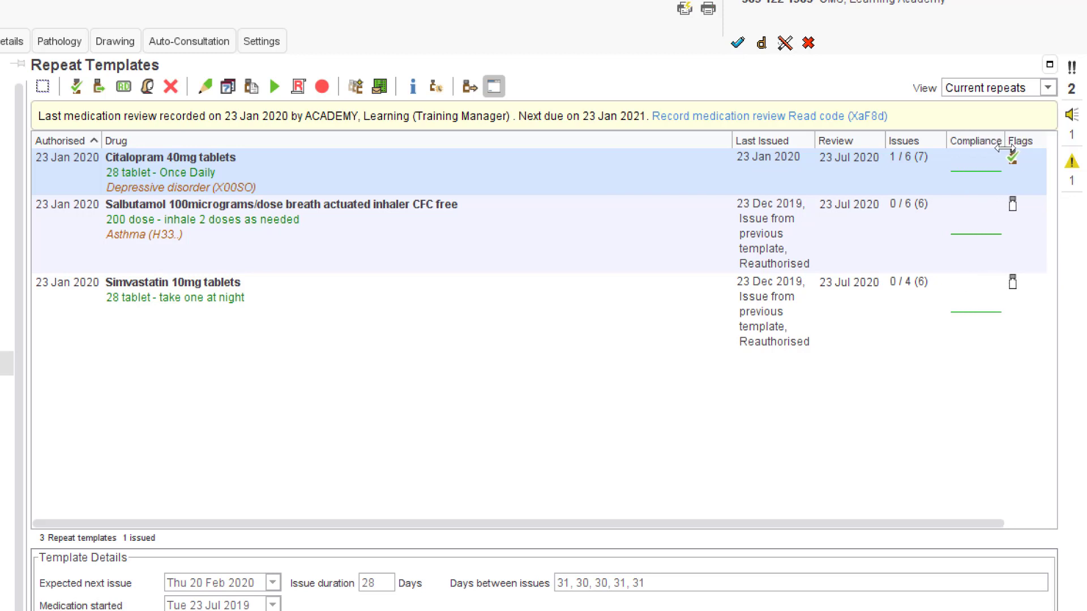
mouse_move(977, 178)
mouse_move(970, 234)
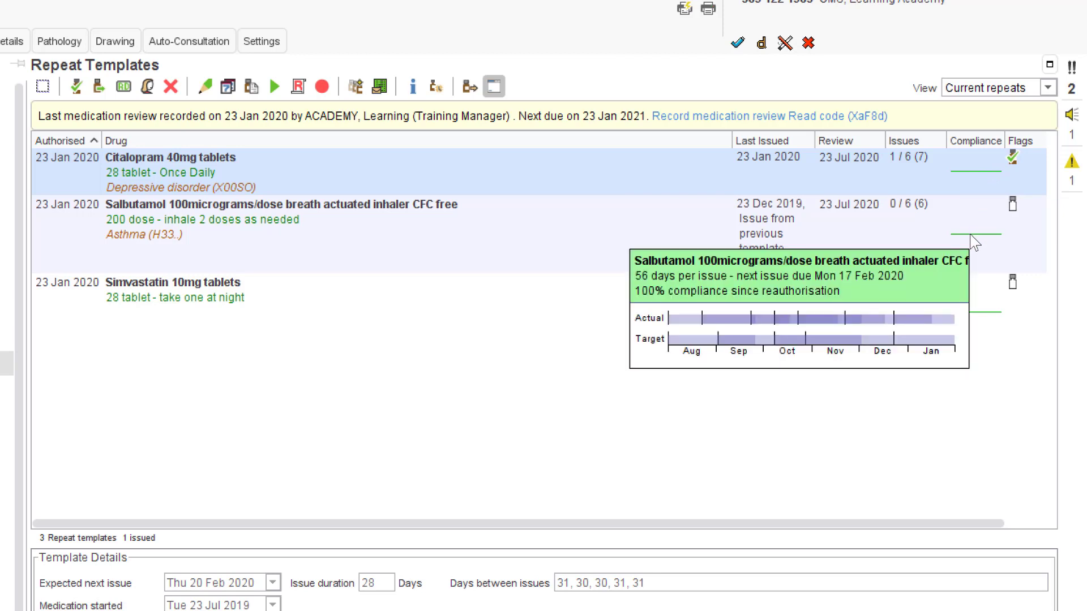
left_click(970, 312)
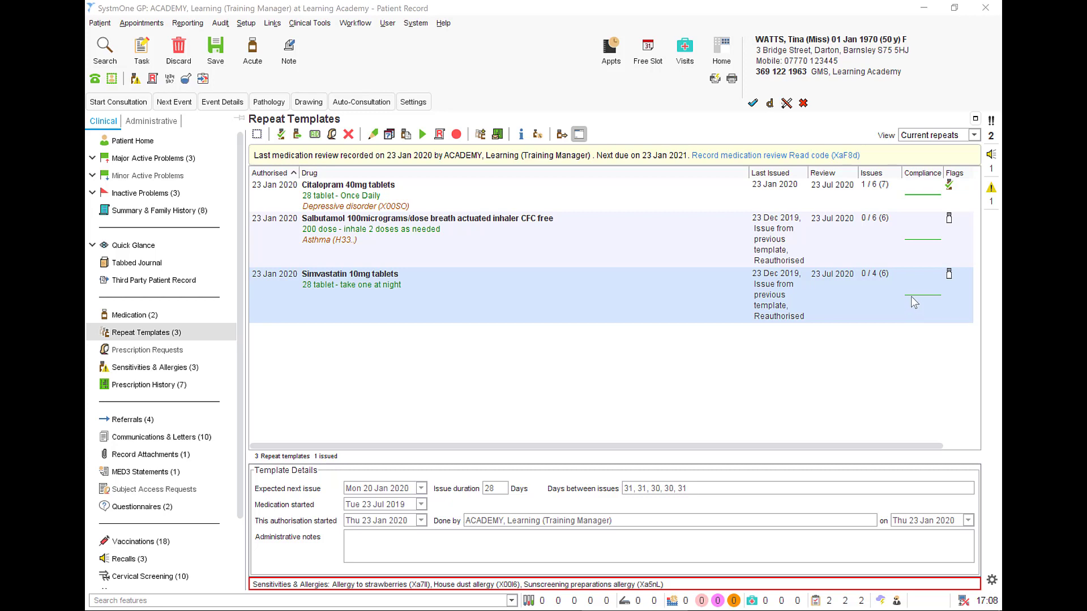
mouse_move(913, 296)
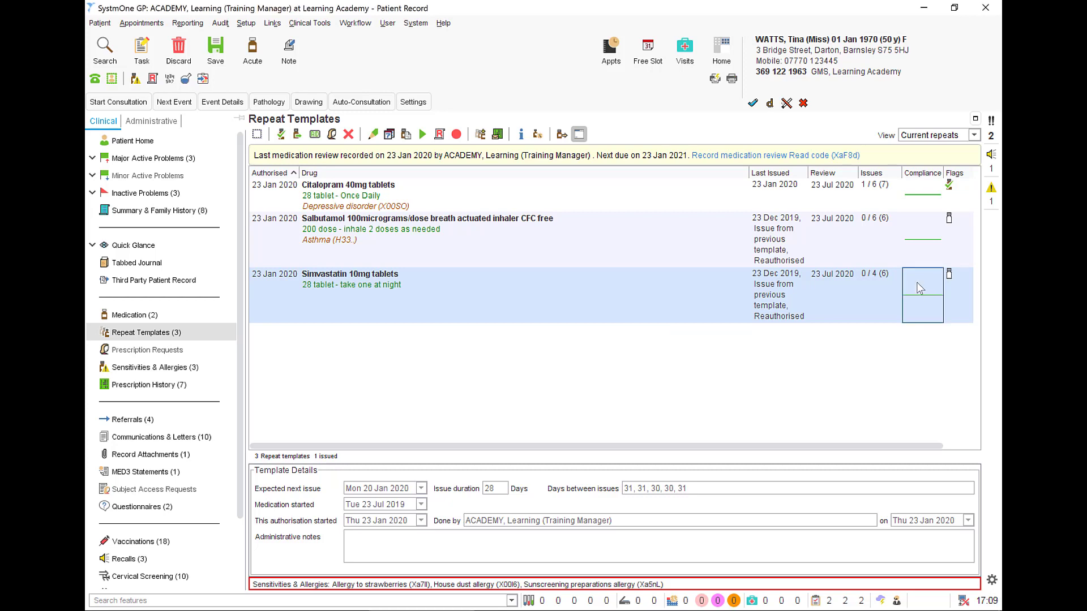
Examine the compliance of the past Glyceryl trinitrate and Simvastatin repeats, and return to Current repeats.
left_click(973, 135)
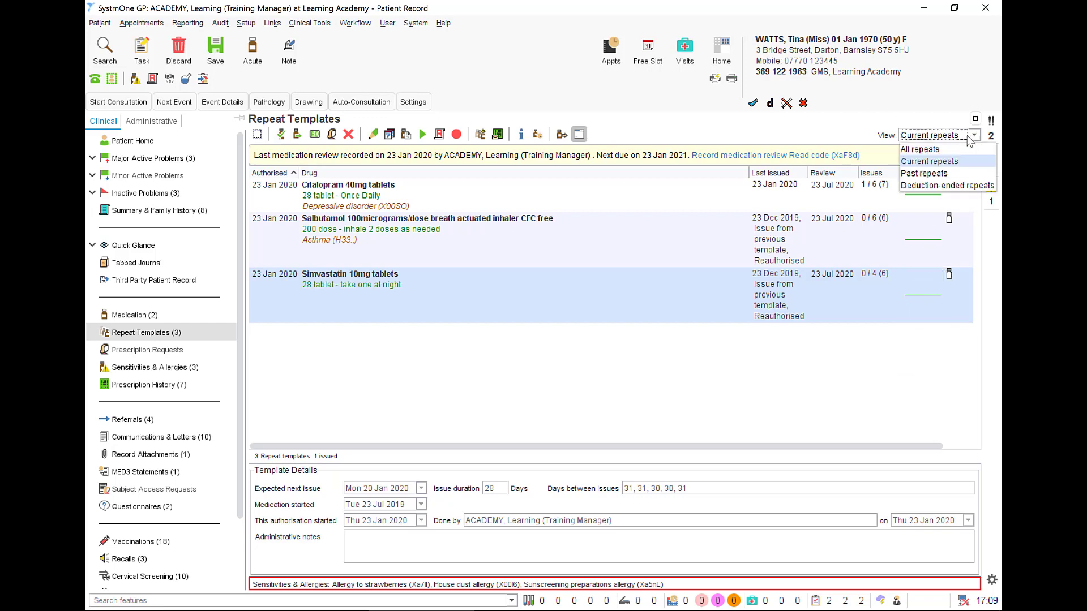
left_click(960, 172)
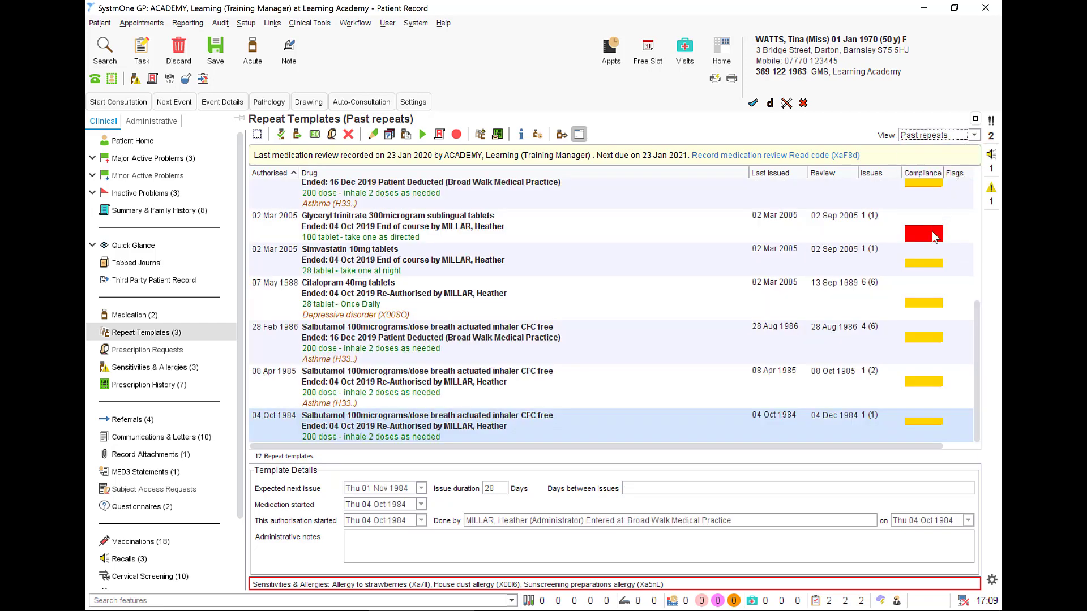
mouse_move(933, 236)
mouse_move(931, 267)
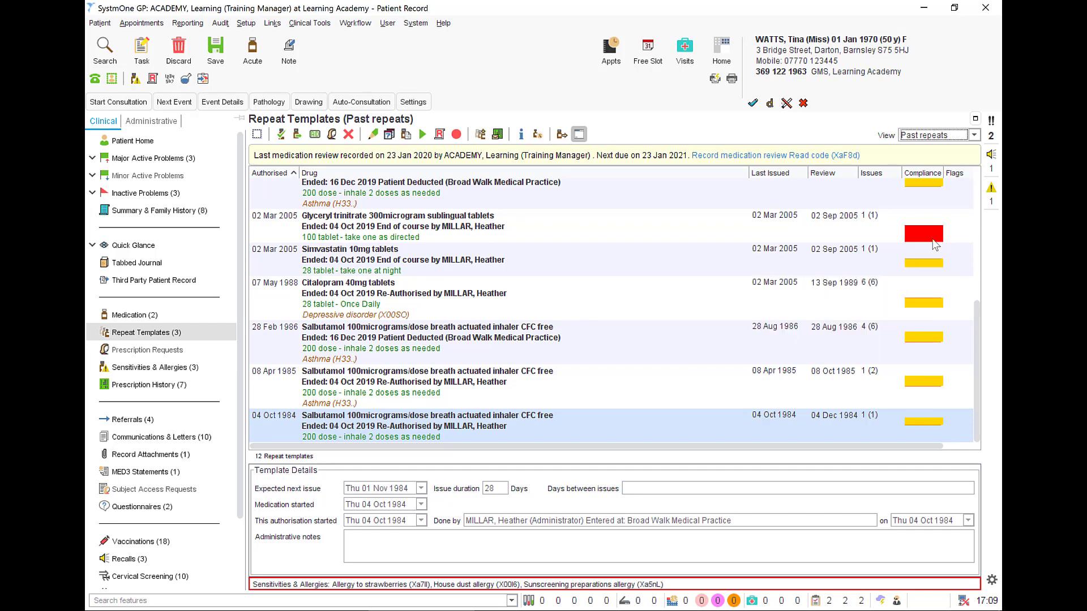
left_click(973, 137)
left_click(955, 164)
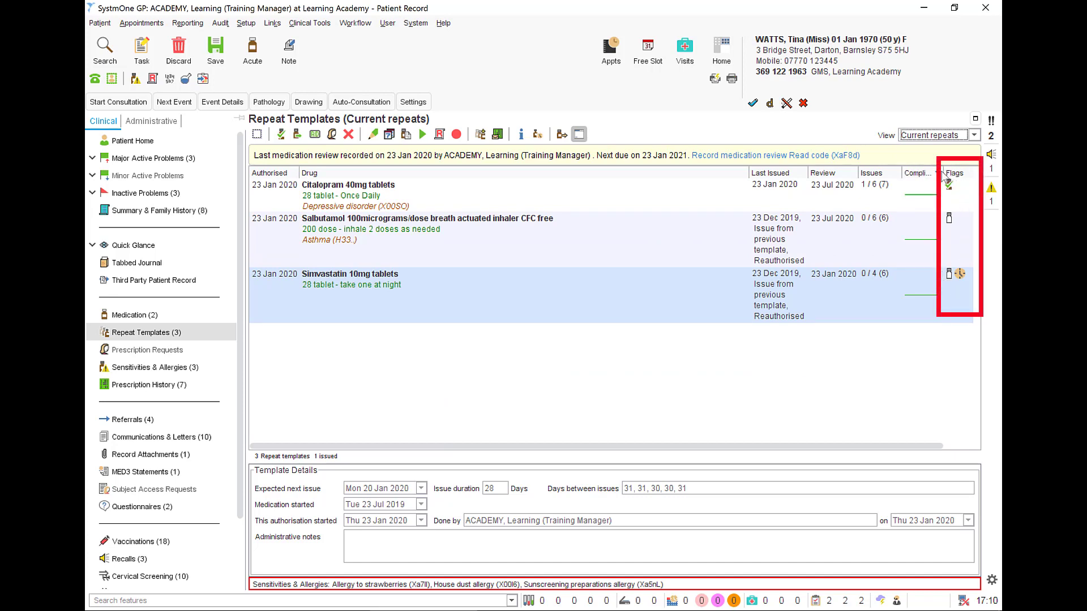
Narrow the Compliance column and sort the current repeat templates by Flags.
left_click_drag(942, 171, 925, 172)
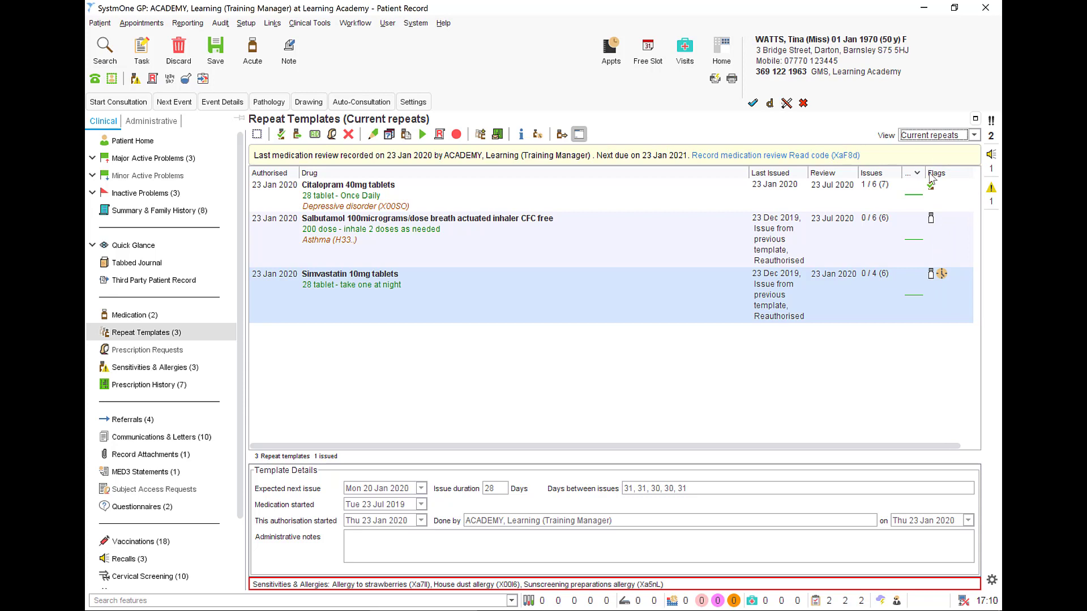
left_click(949, 174)
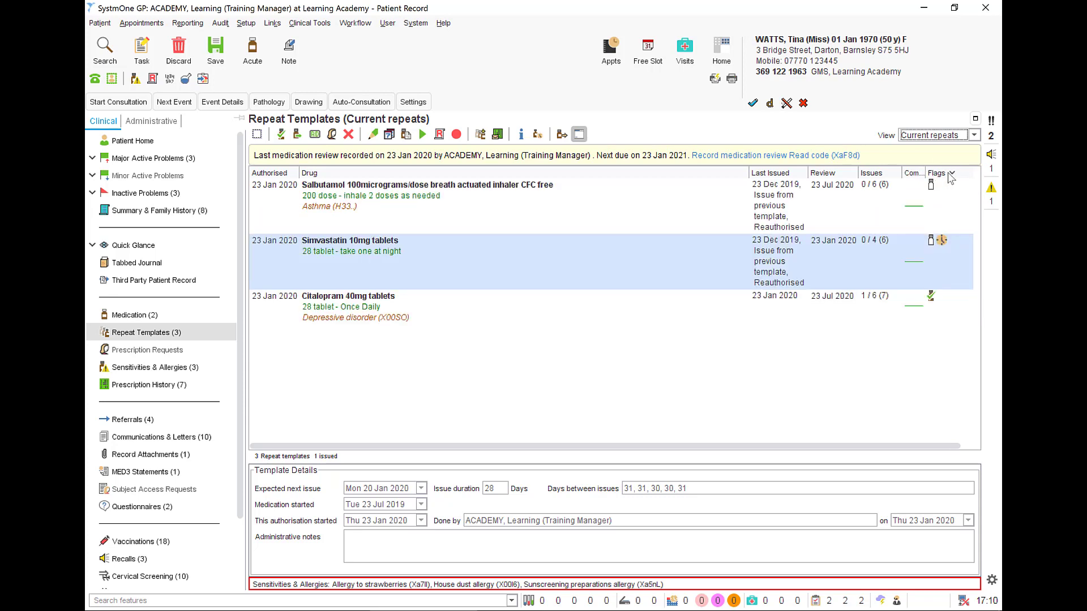
Examine the flags on the Salbutamol, Simvastatin and Citalopram repeat templates and select the Citalopram 40mg tablets.
mouse_move(932, 187)
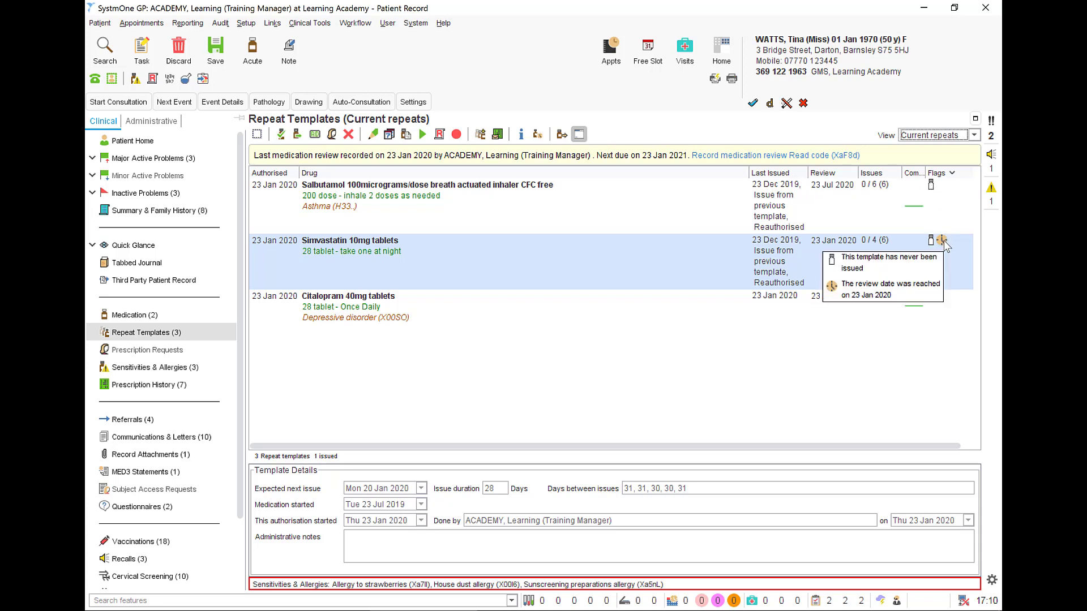
mouse_move(931, 298)
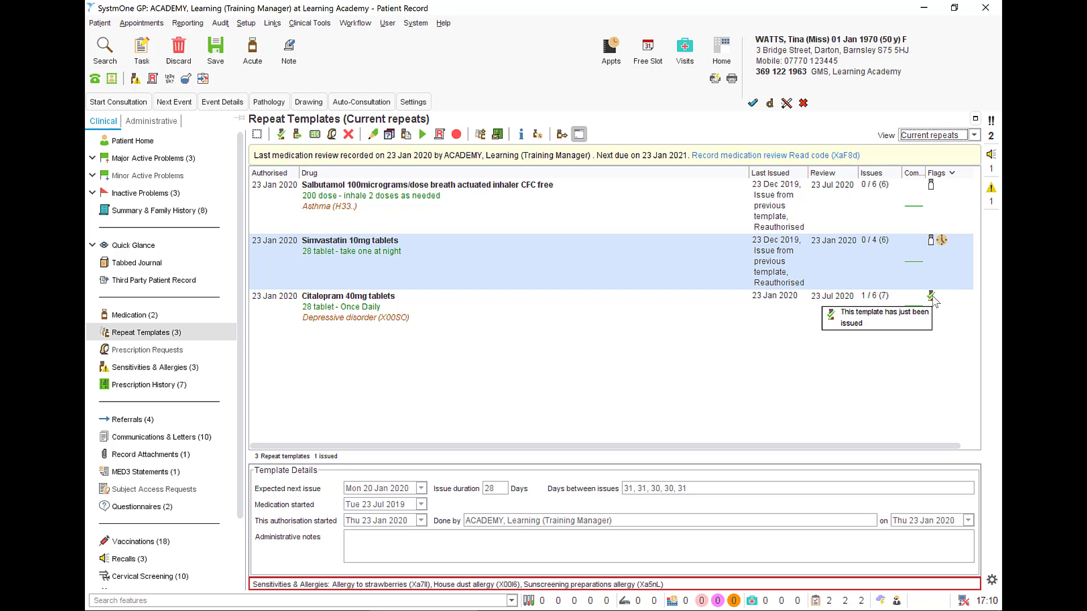
left_click(727, 310)
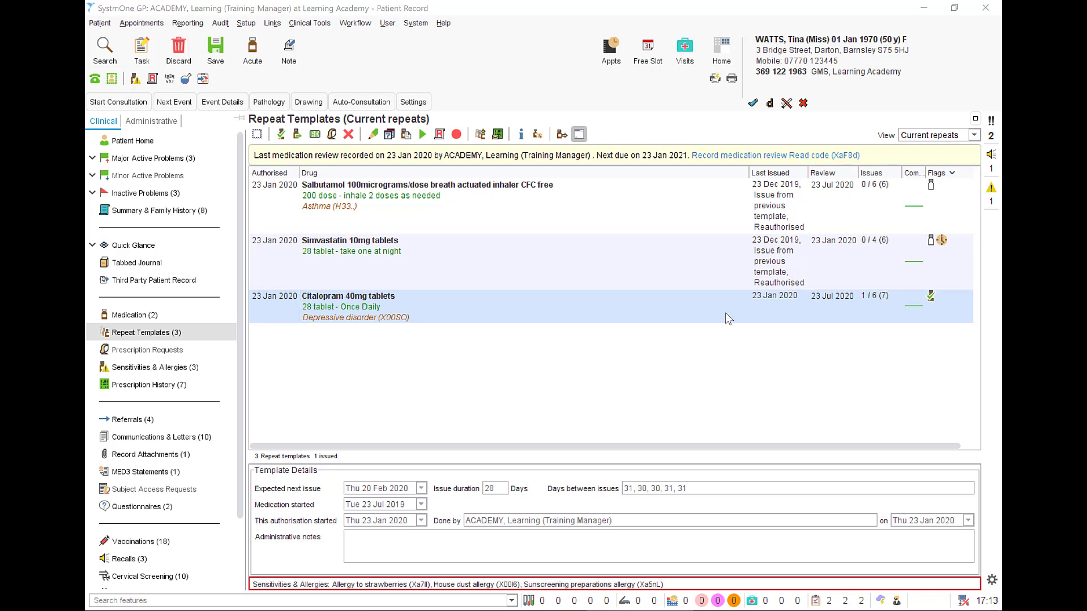
Open the Tabbed Journal and search its entries for "hypro".
left_click(153, 262)
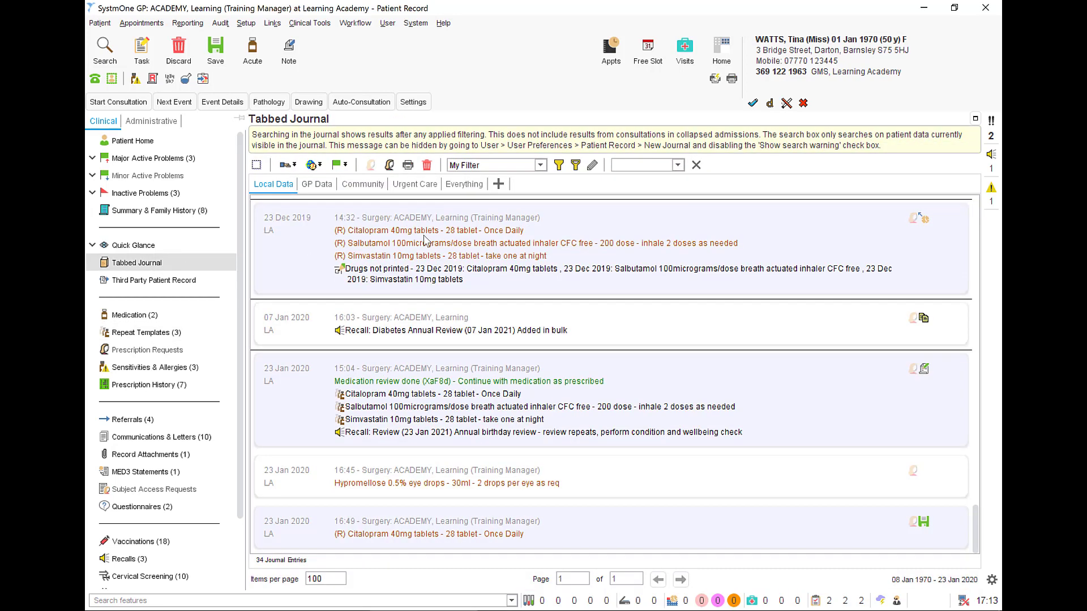
left_click(658, 169)
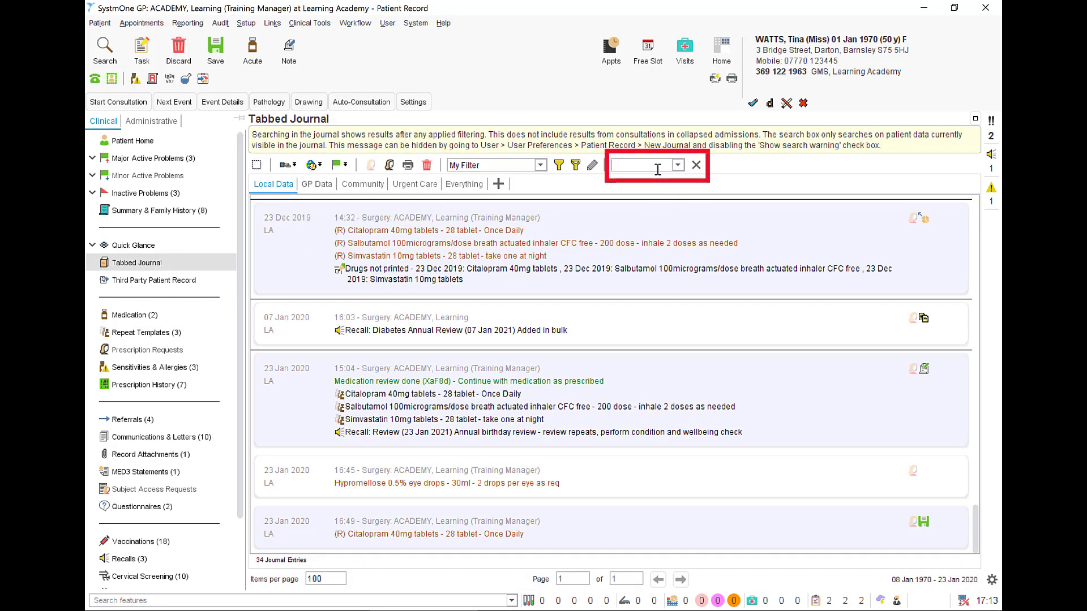
type("hypro")
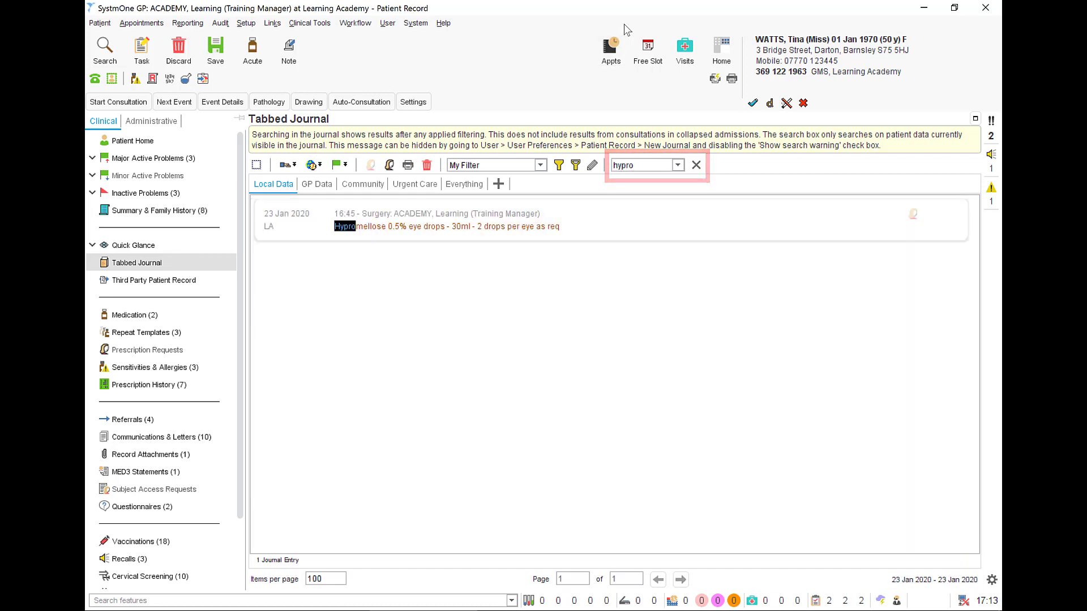
Replace the journal search term with "eye".
key("BackSpace")
key("BackSpace")
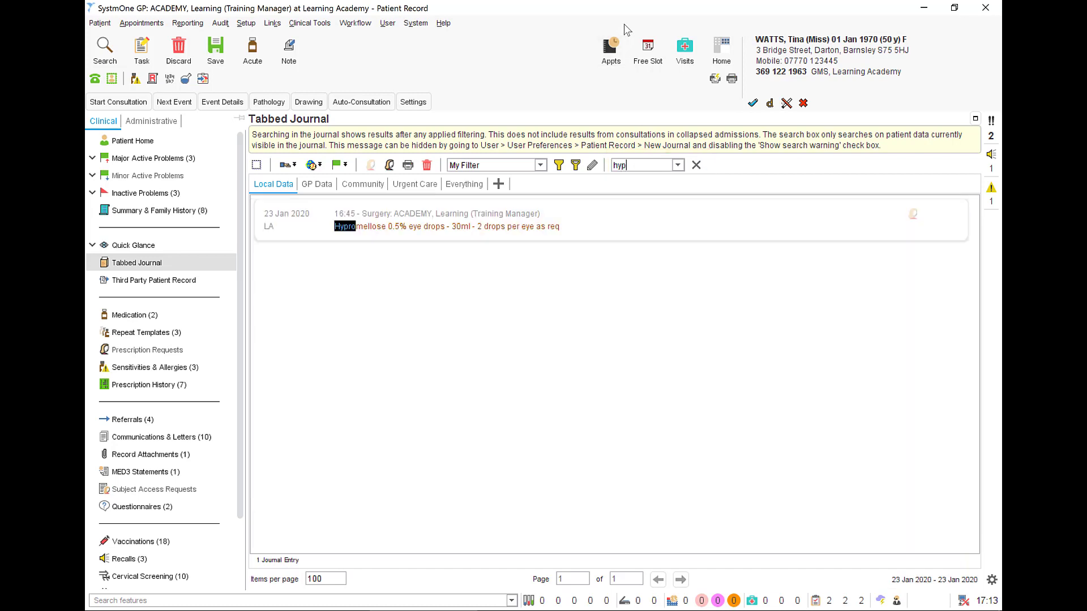
key("BackSpace")
key("BackSpace")
key("BackSpace")
type("eye")
Search the journal for "citalo" instead, and clear the search to restore all entries.
key("BackSpace")
key("BackSpace")
key("BackSpace")
type("citalo")
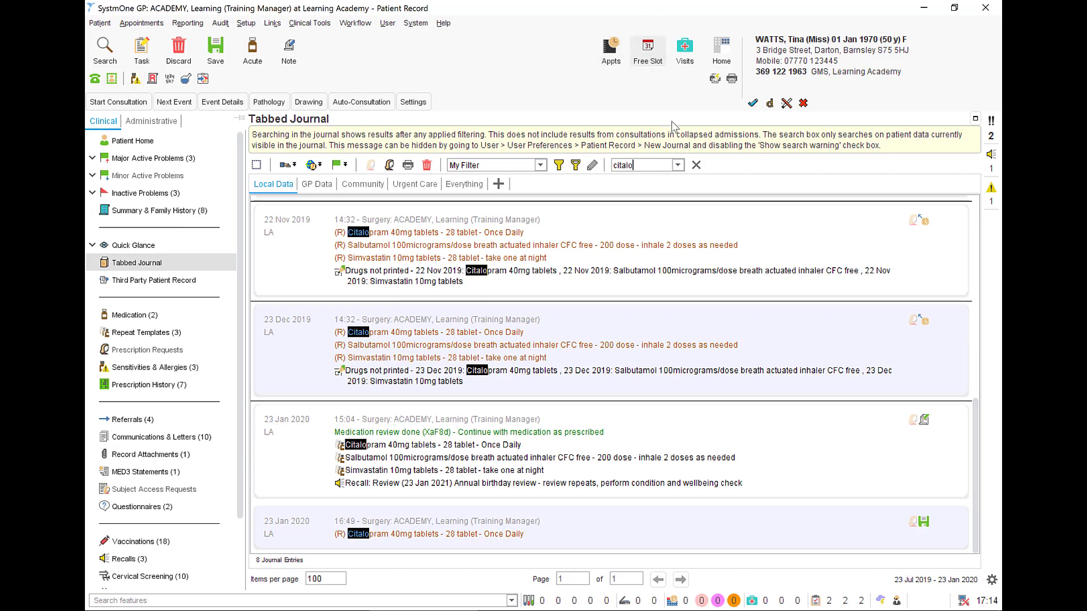
left_click(696, 165)
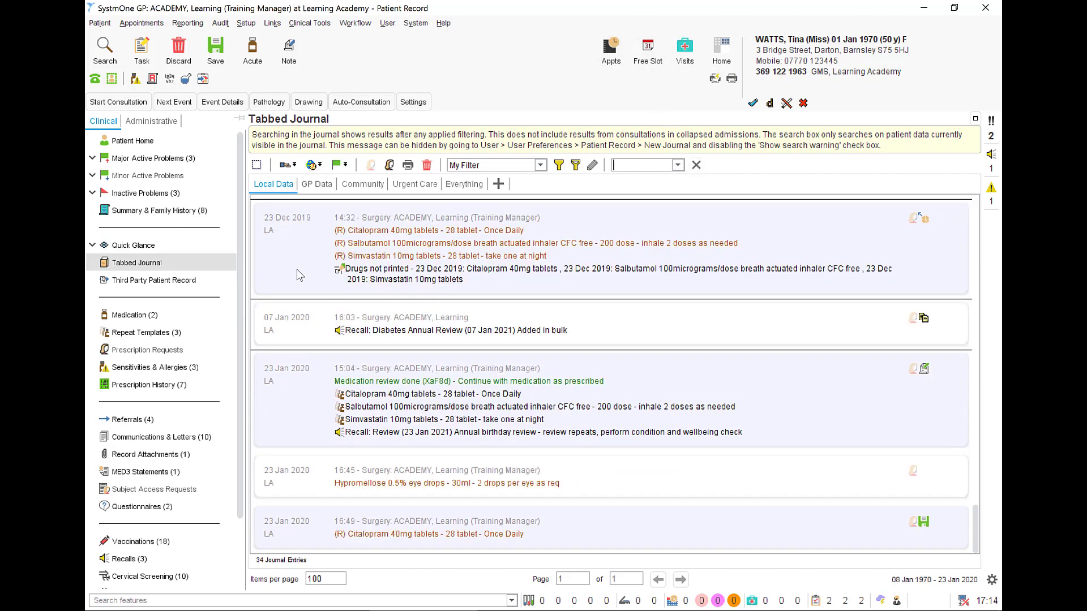
Revisit the patient's Medication and Repeat Templates views, and examine the current medication section in Quick Glance.
left_click(143, 317)
left_click(164, 334)
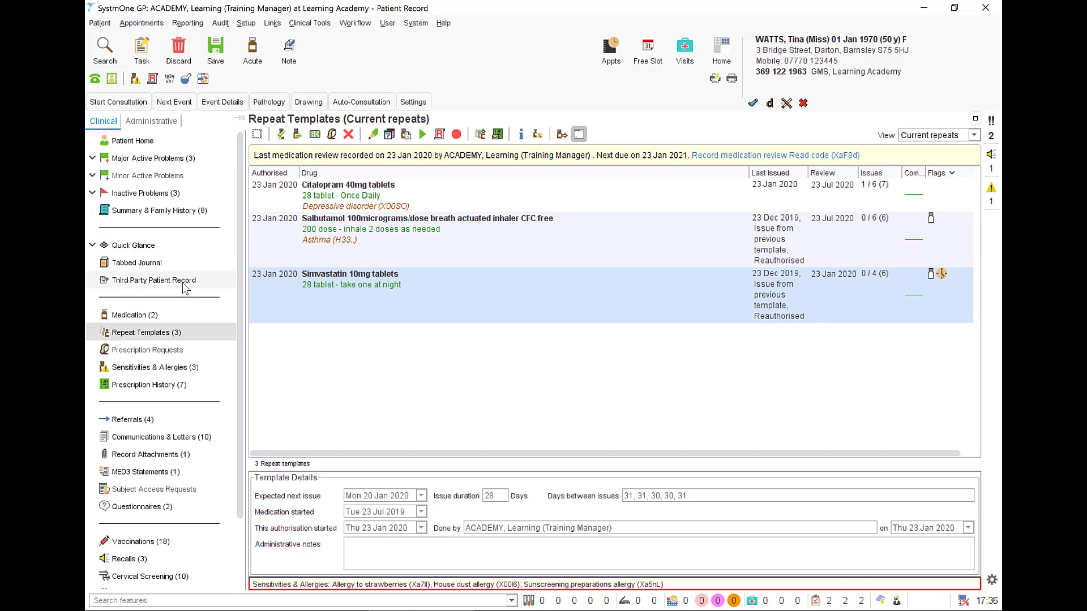
left_click(137, 251)
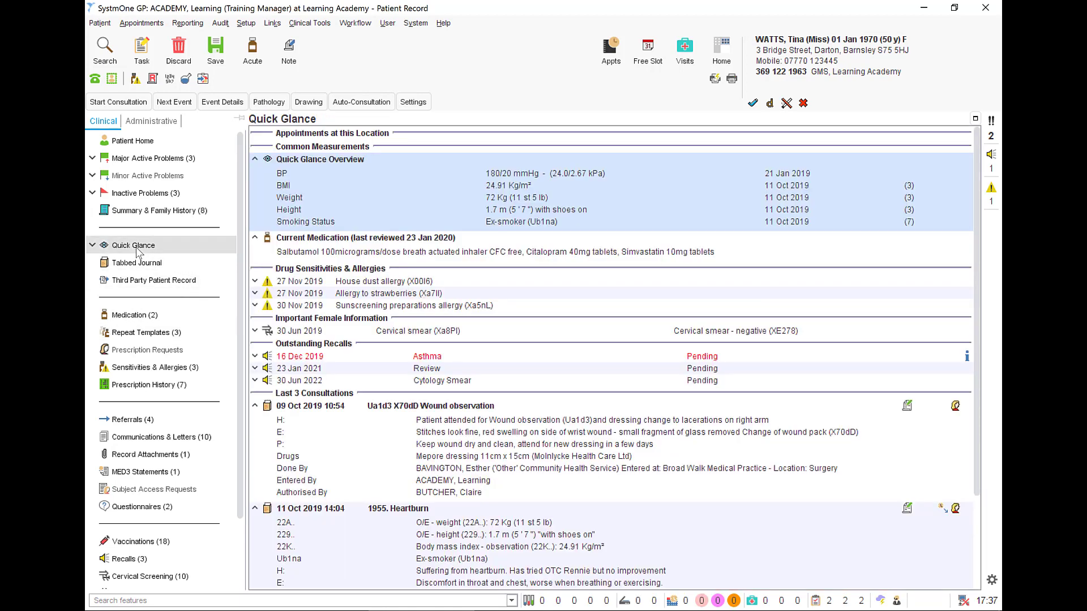
left_click(319, 255)
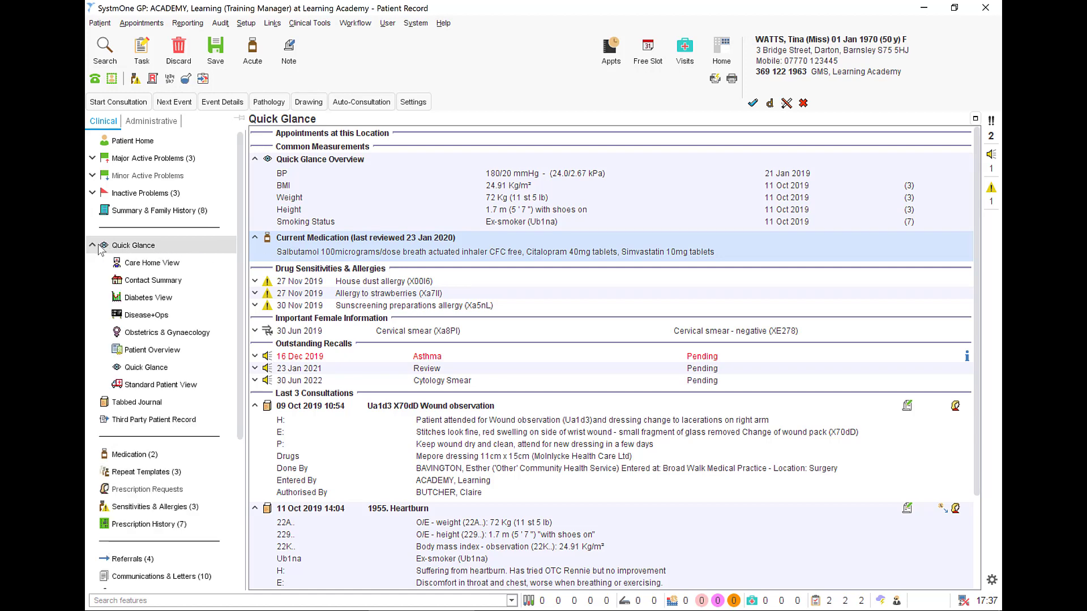
Open the Patient Overview and review the actions available for the Citalopram and Salbutamol repeat templates.
left_click(147, 351)
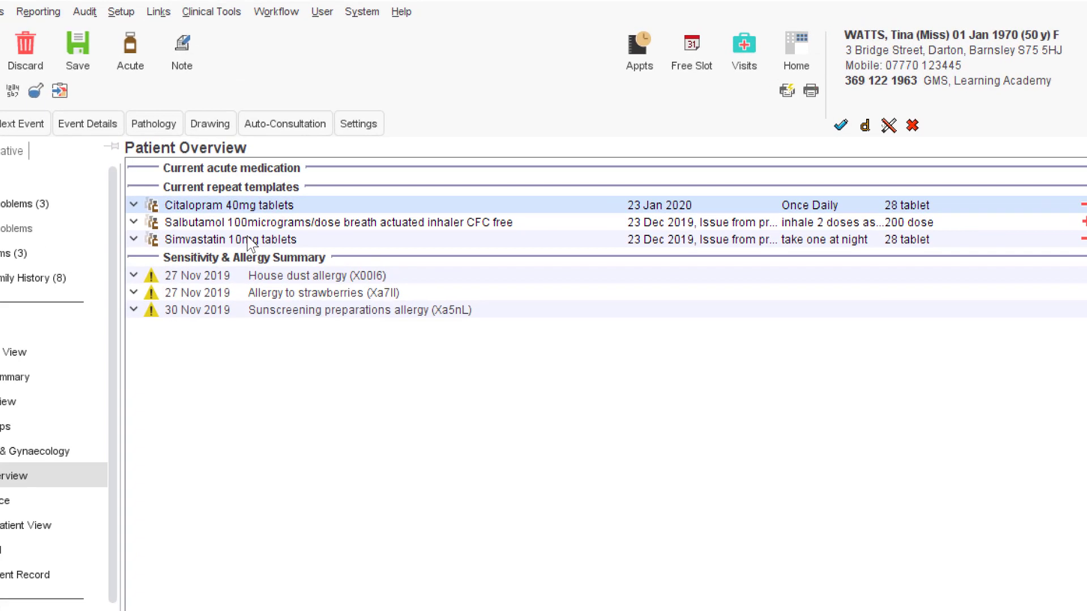
right_click(283, 207)
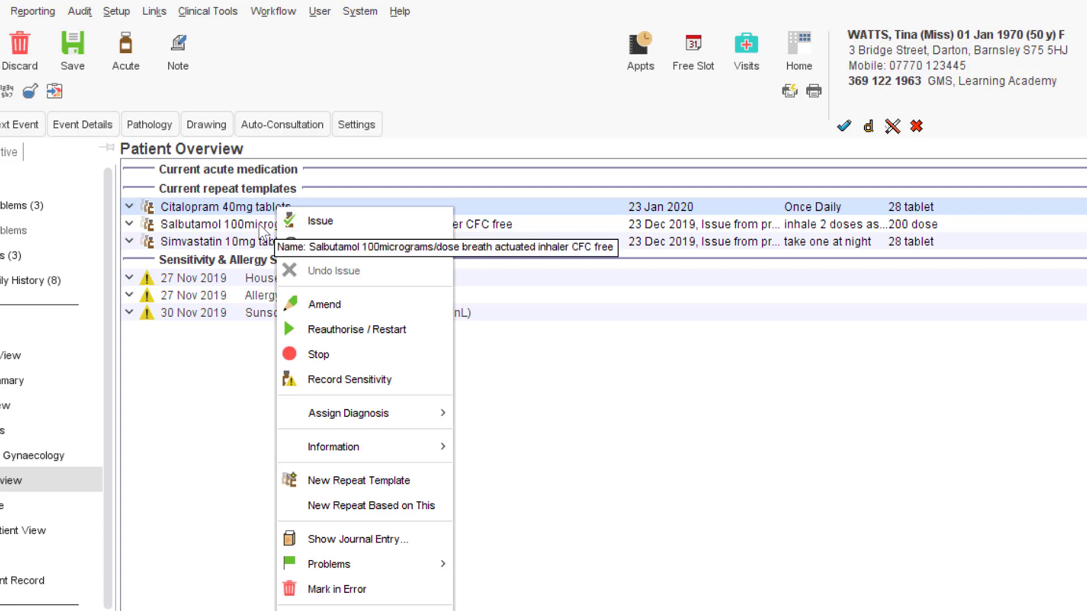
left_click(263, 231)
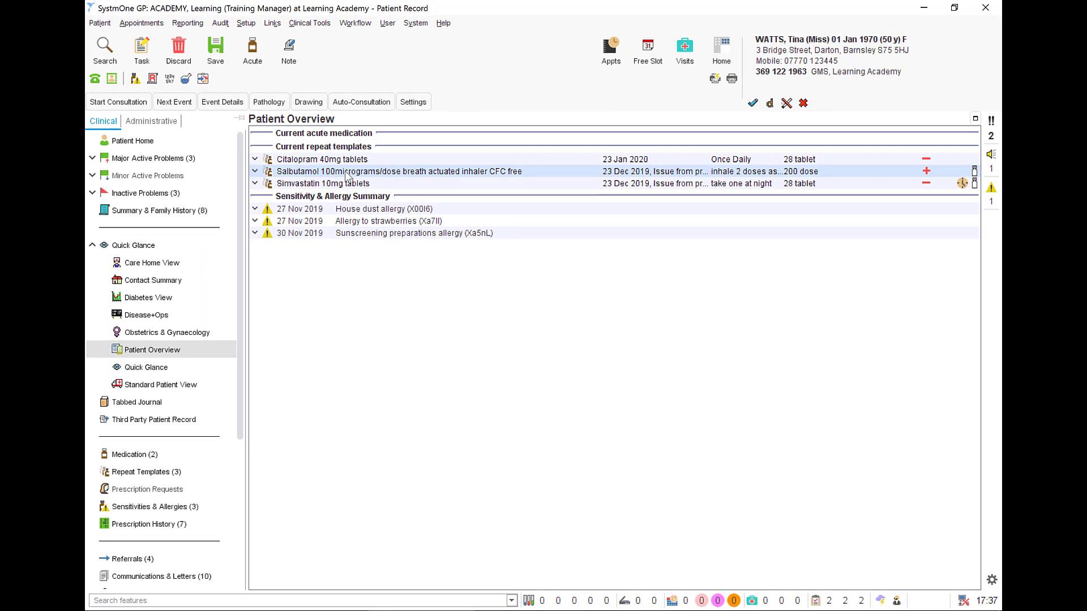
right_click(347, 175)
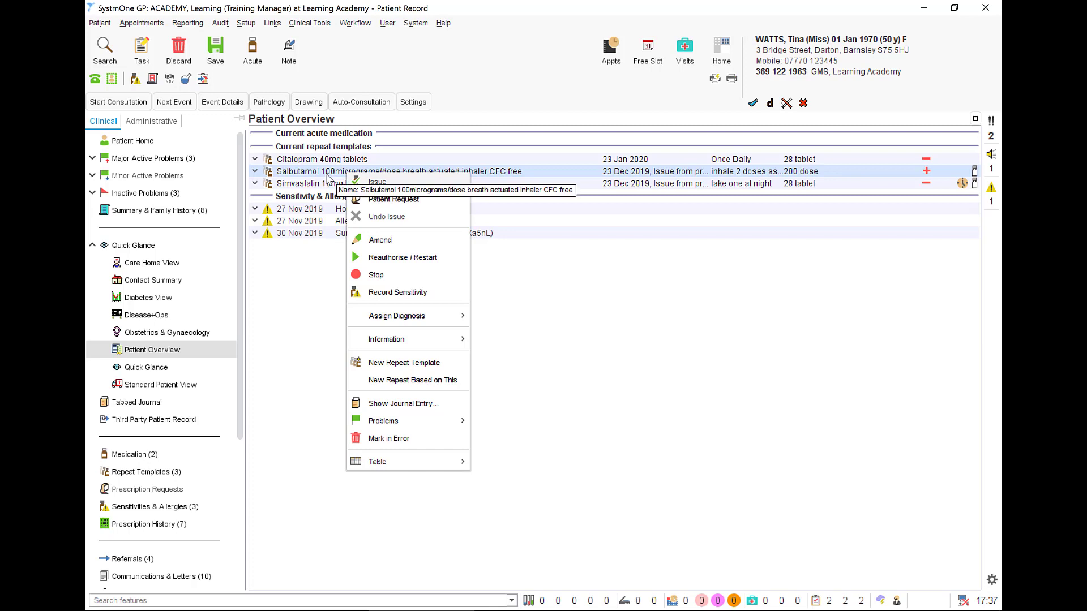
key("Escape")
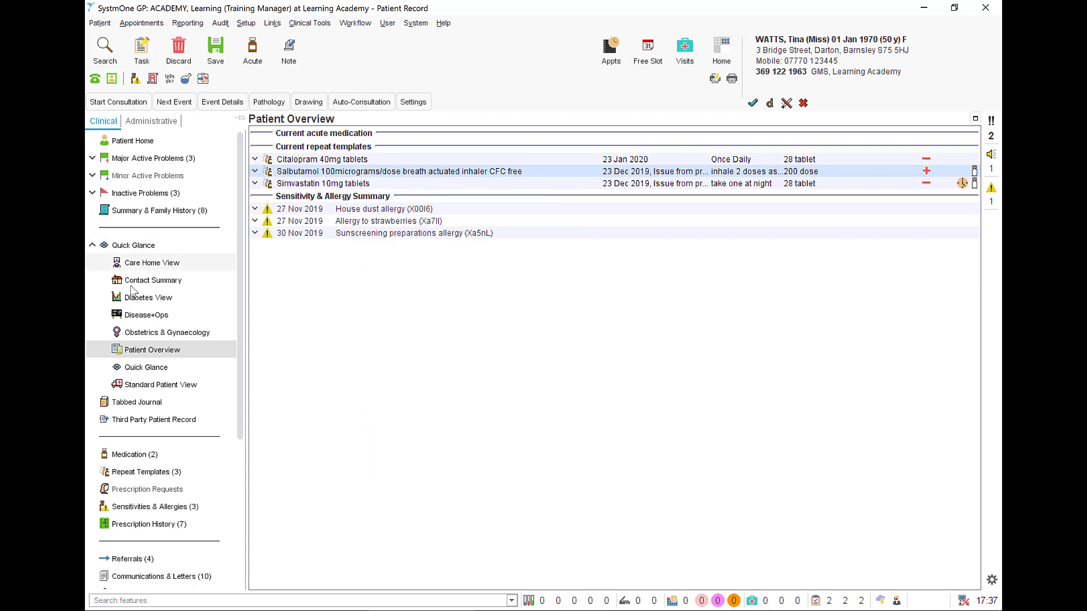
Output the Patient Overview as a summary document in Word, read through its medication and allergy sections, and close it.
right_click(141, 350)
left_click(167, 355)
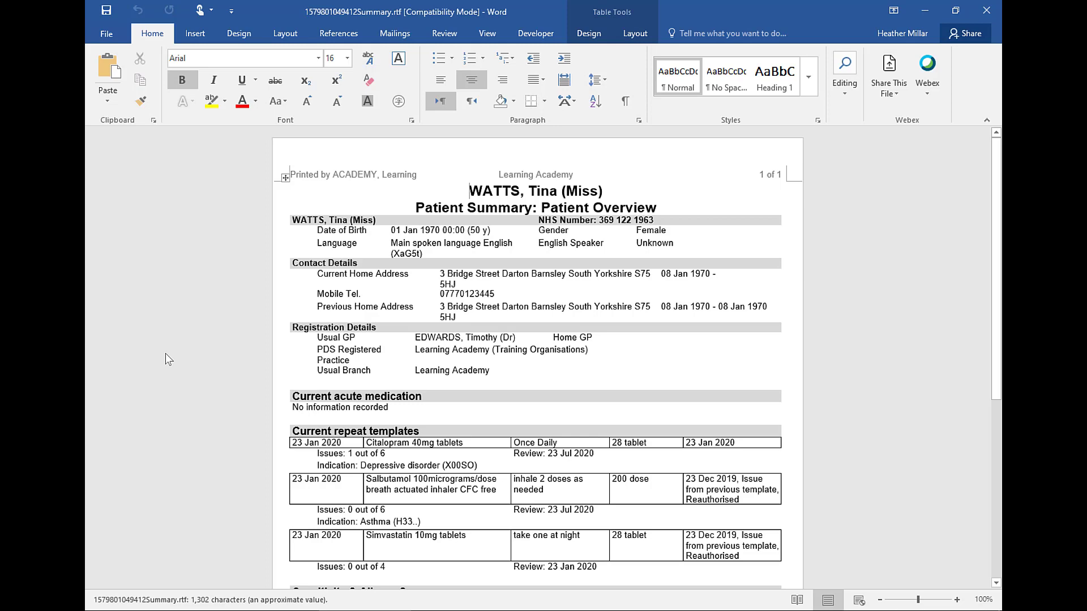
scroll(532, 356, "down", 4)
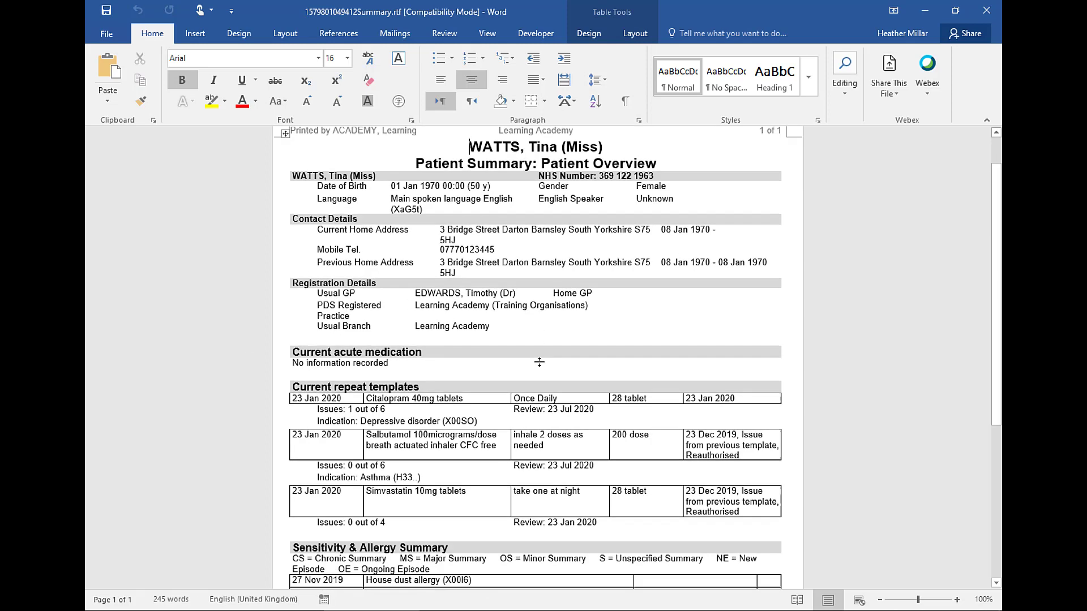
scroll(552, 379, "down", 2)
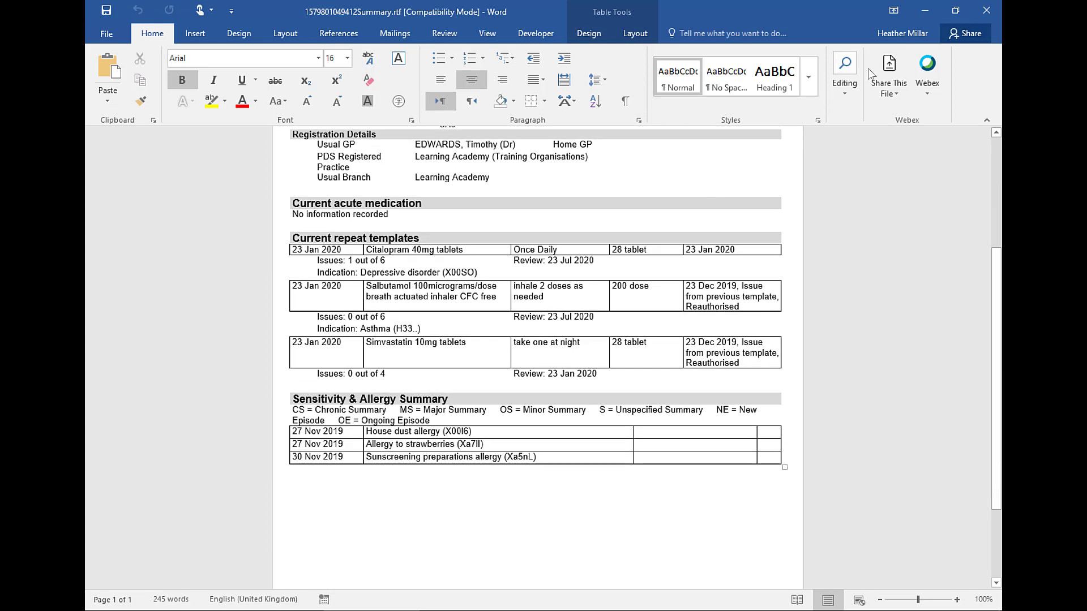
left_click(986, 11)
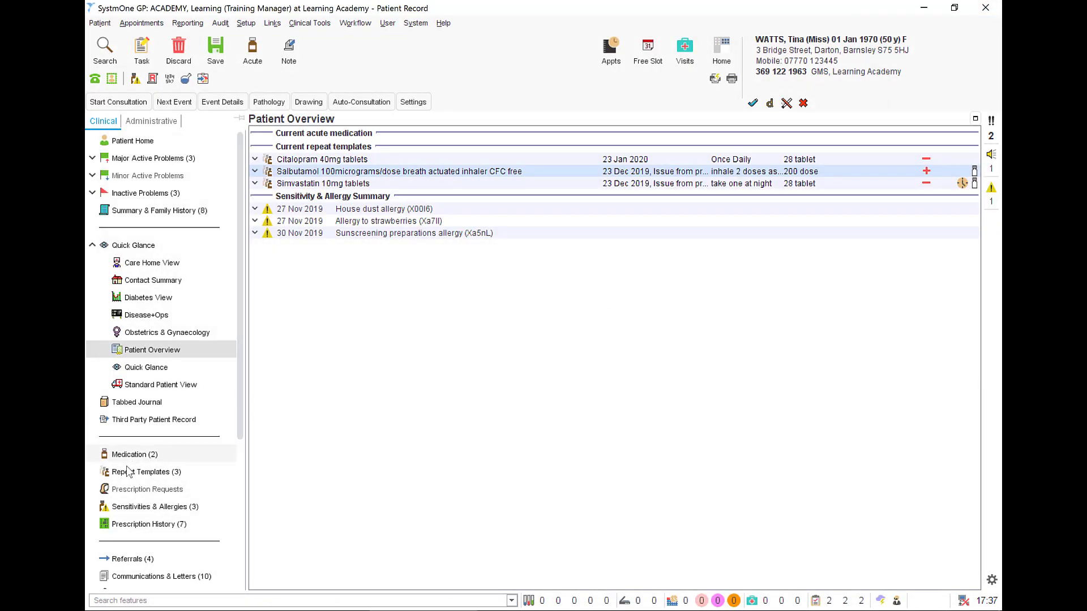
Return to Repeat Templates and print the patient's repeats list.
left_click(146, 472)
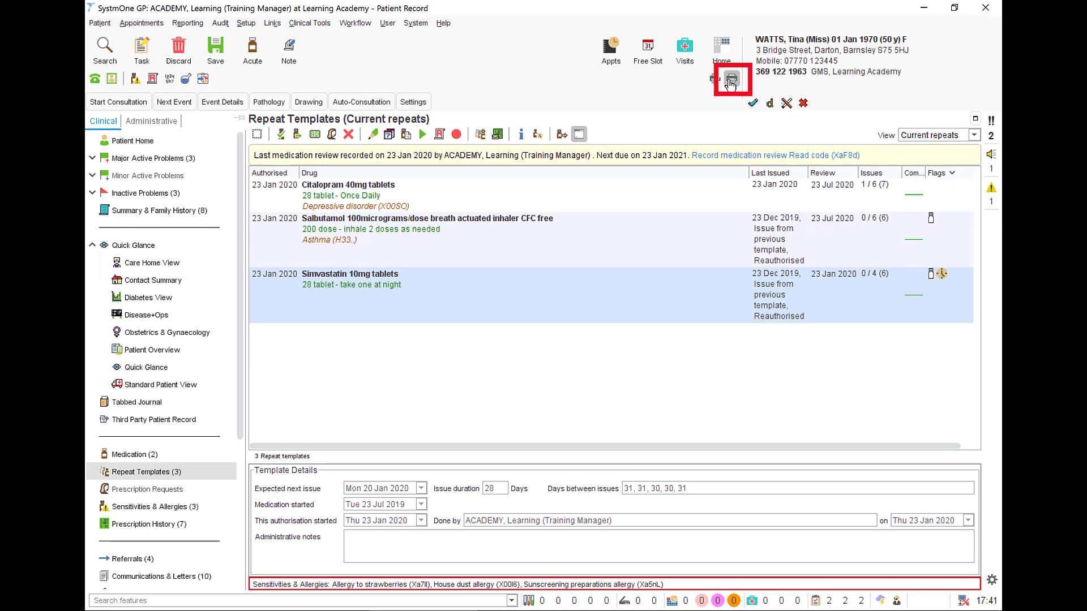
left_click(545, 148)
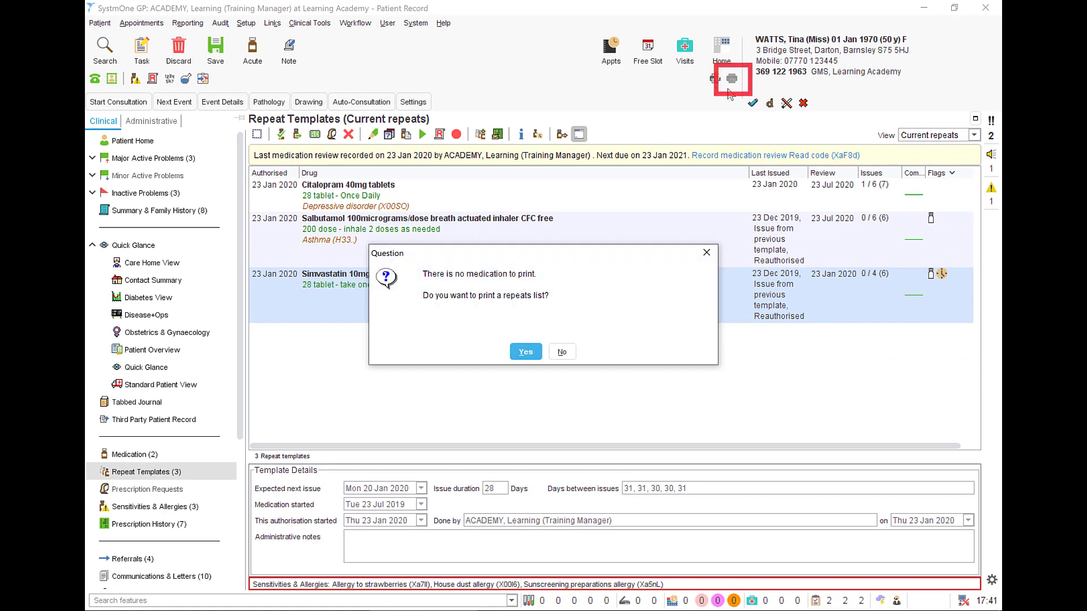
left_click(525, 352)
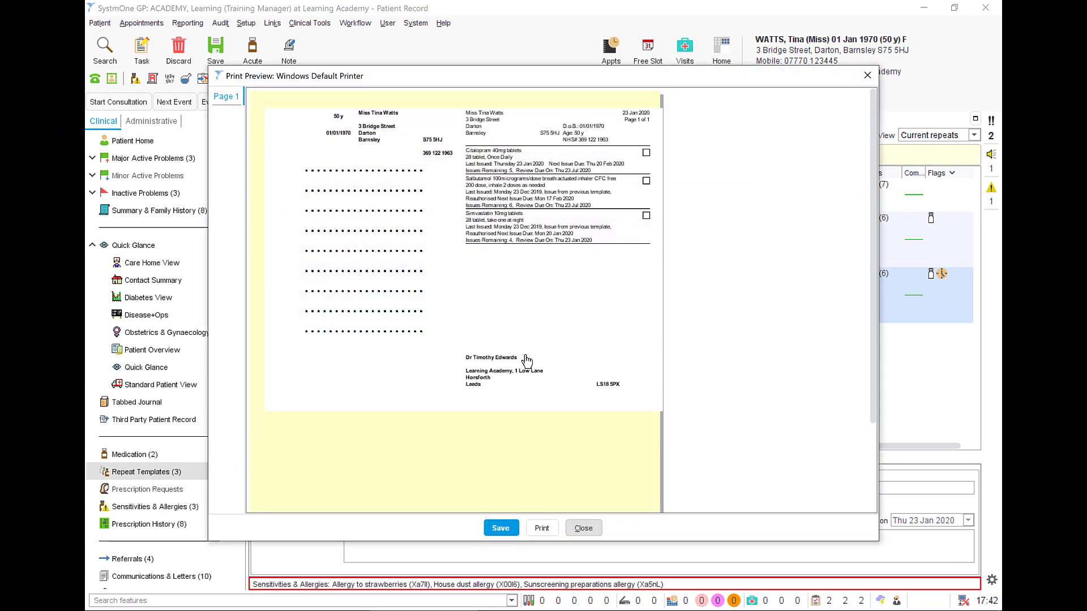
left_click(546, 528)
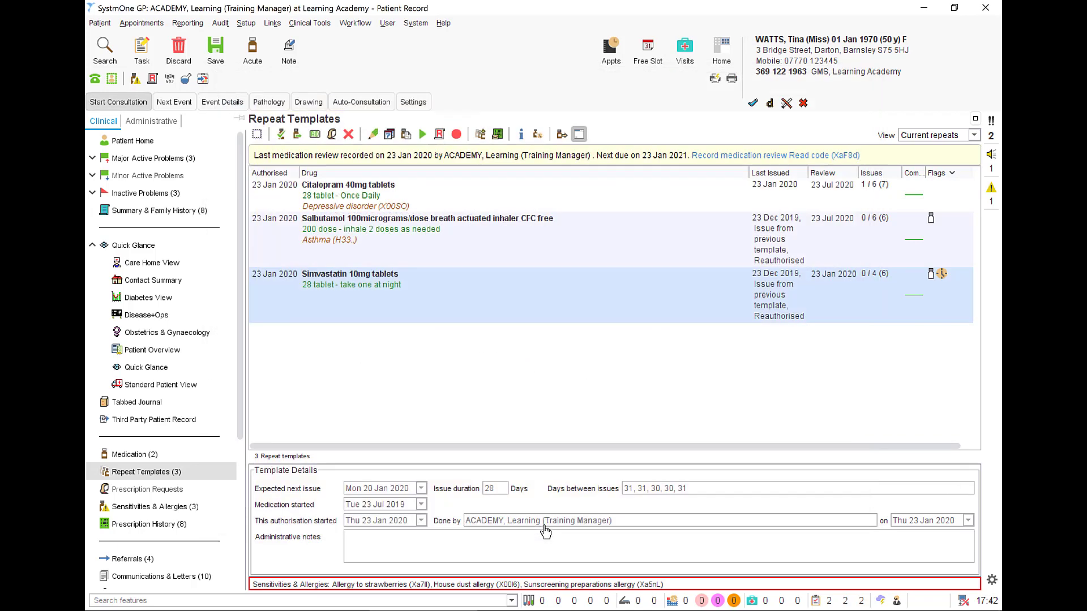
Open the repeat templates table as RTF in Word to view it, and close the document.
right_click(543, 192)
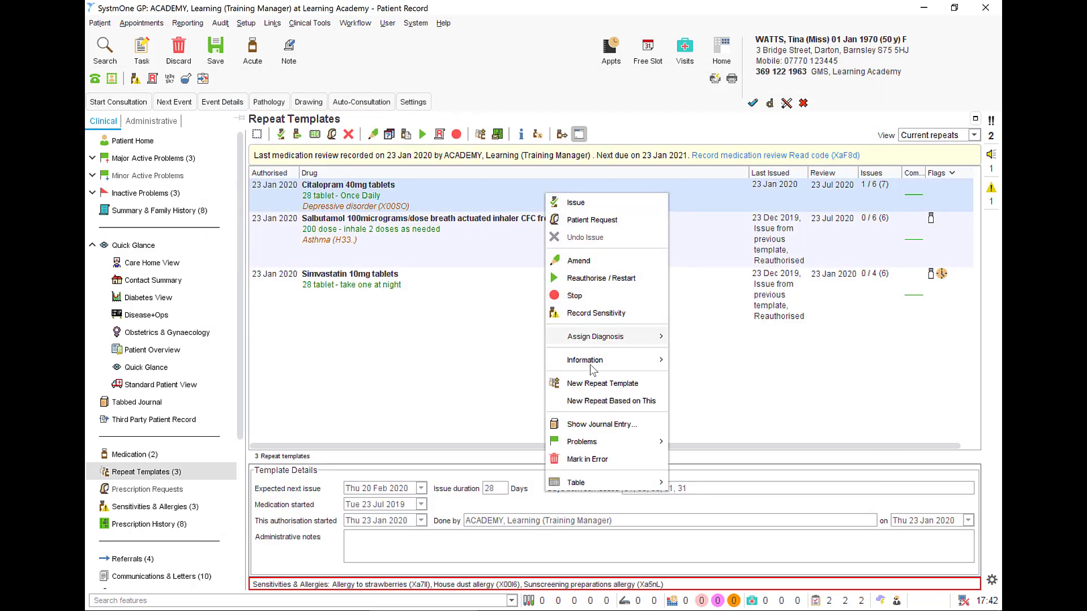
mouse_move(605, 483)
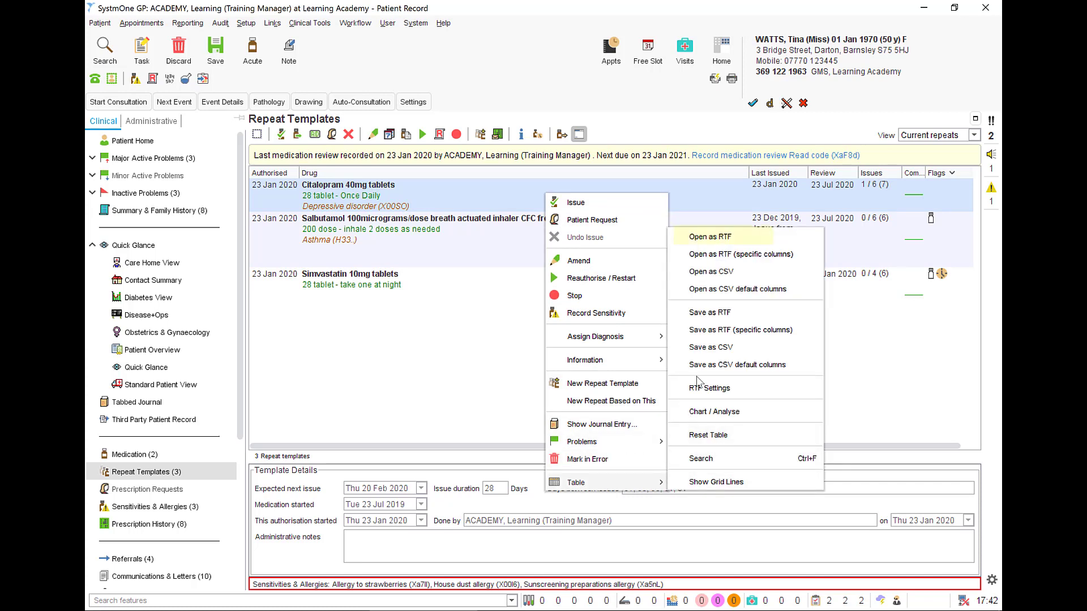
left_click(710, 237)
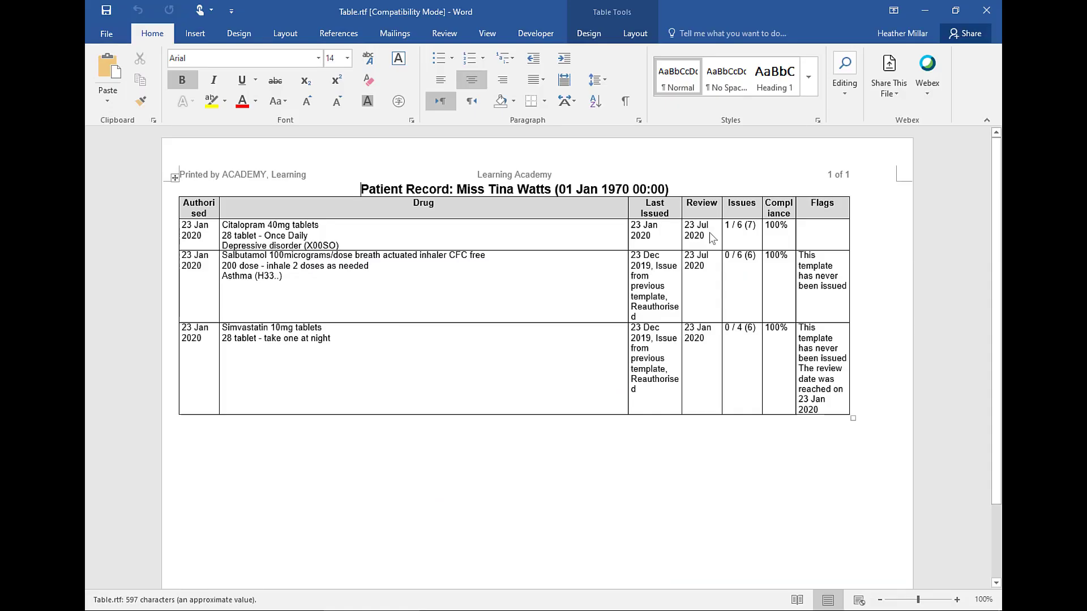
left_click(986, 11)
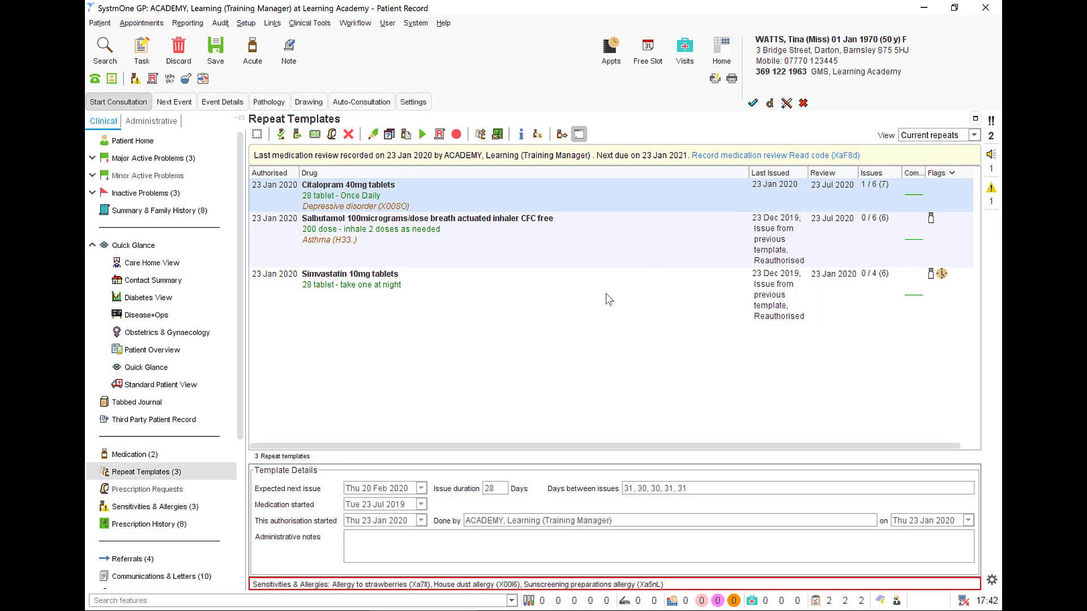